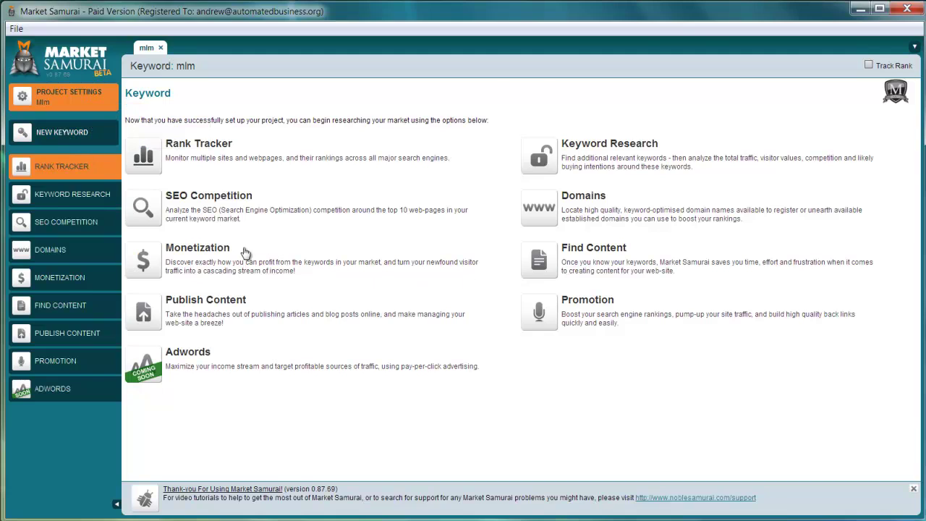
In Keyword Research, add the keywords "mlm", "network marketing" and "magnetic sponsoring" to the keyword list.
left_click(56, 196)
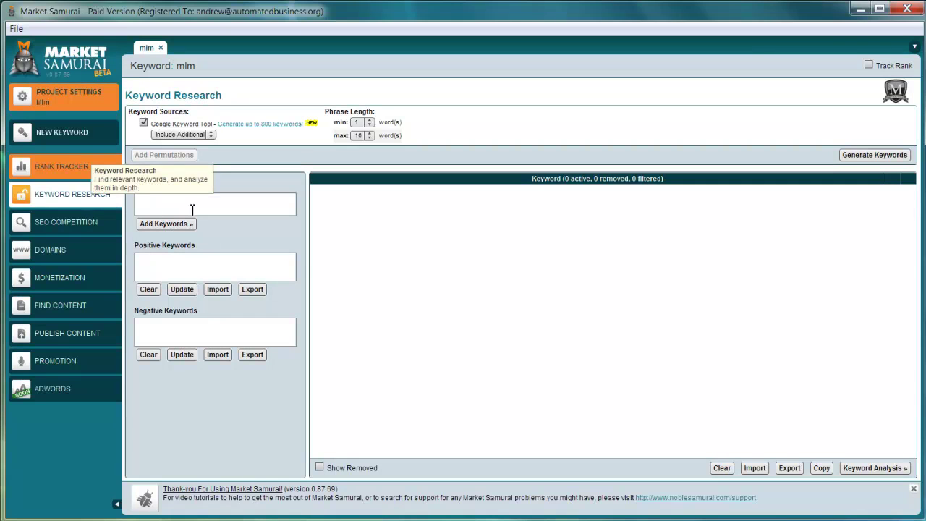
left_click(192, 209)
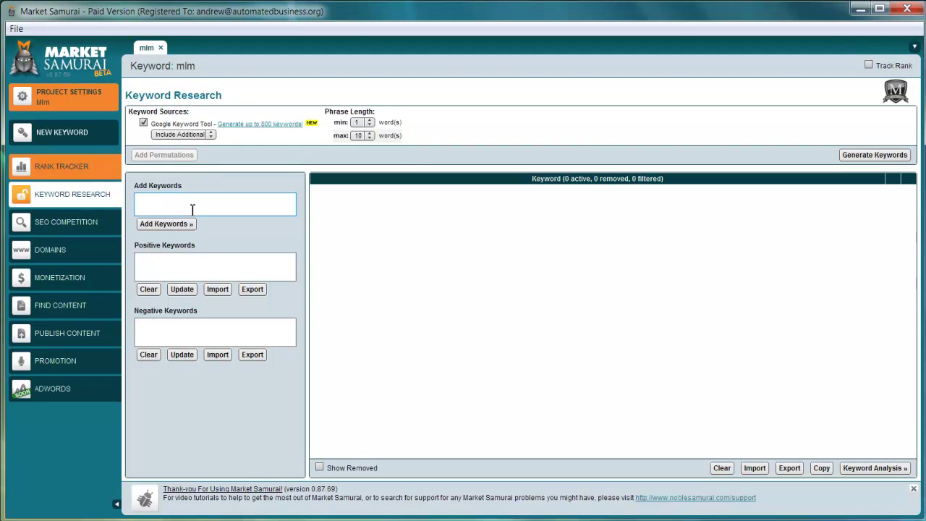
type("mlm ")
type("network mar")
type("keting")
key("Return")
type("magnetic spons")
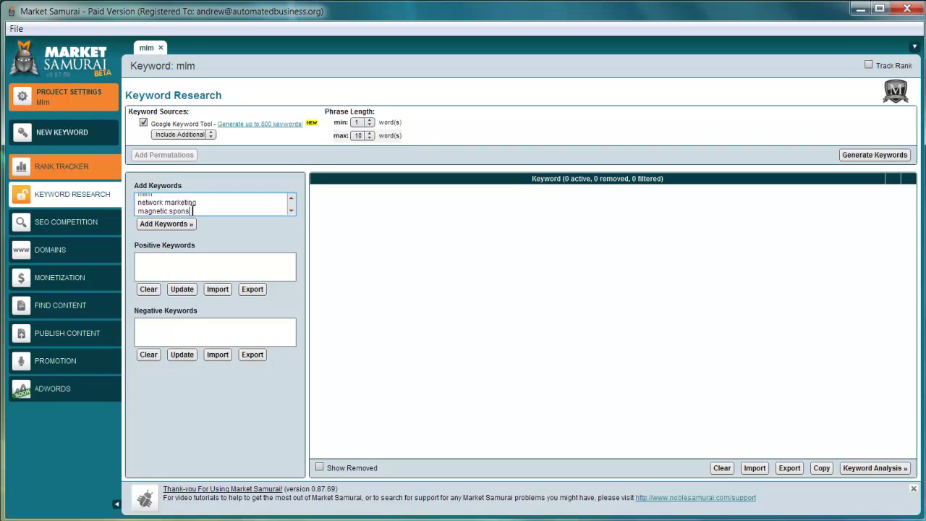
type("oring")
left_click(188, 223)
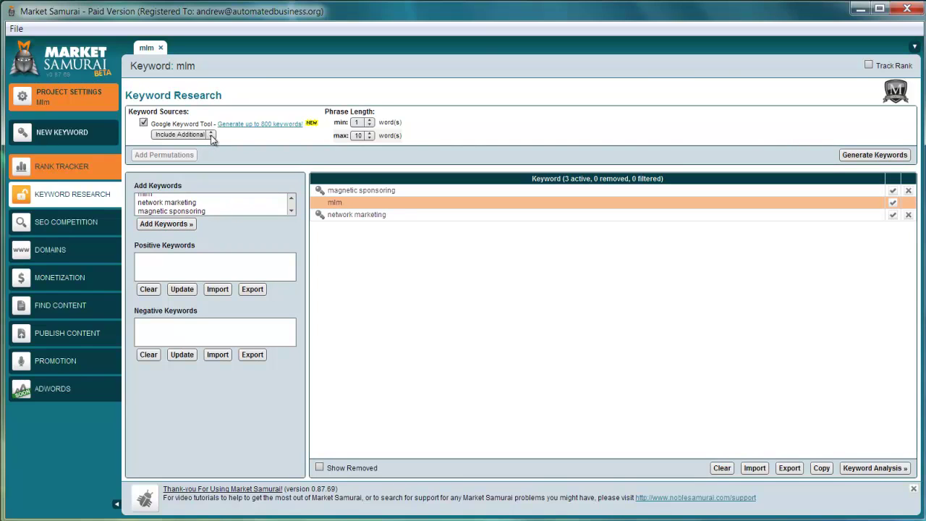
Generate related keywords from Google Keyword Tool with Include Additional kept, and submit the requested CAPTCHA text.
left_click(212, 135)
left_click(209, 145)
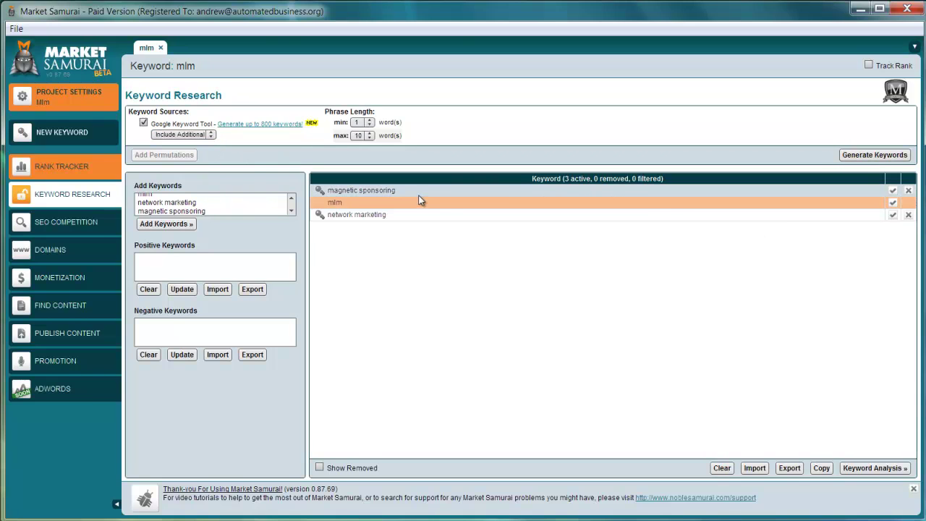
left_click(862, 157)
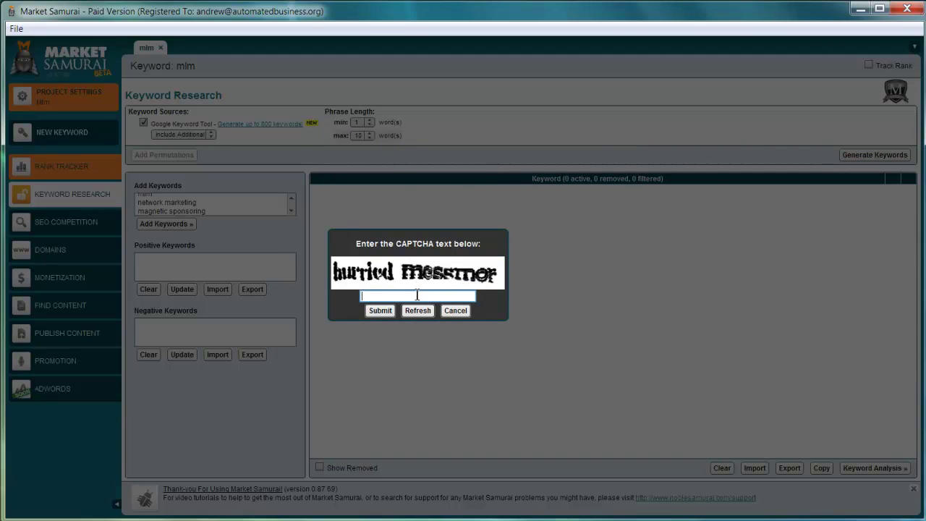
type("burried messmor")
left_click(380, 310)
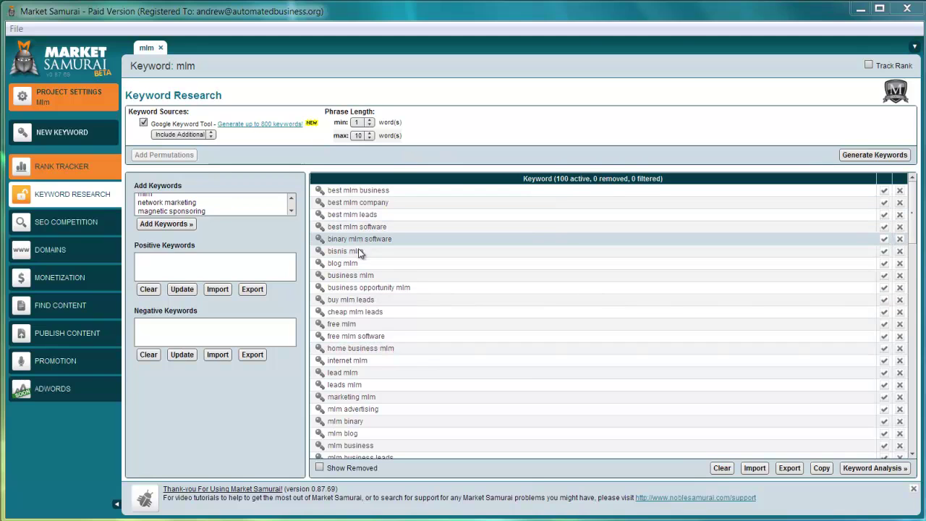
Exclude "bisnis mlm" from the generated keywords and proceed to the keyword analysis.
left_click_drag(914, 217, 919, 262)
left_click_drag(920, 295, 911, 197)
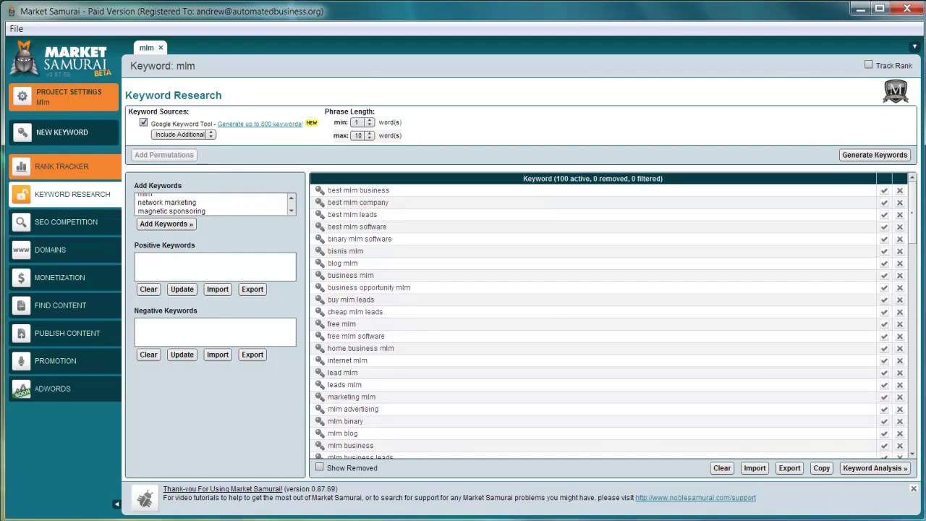
left_click(860, 470)
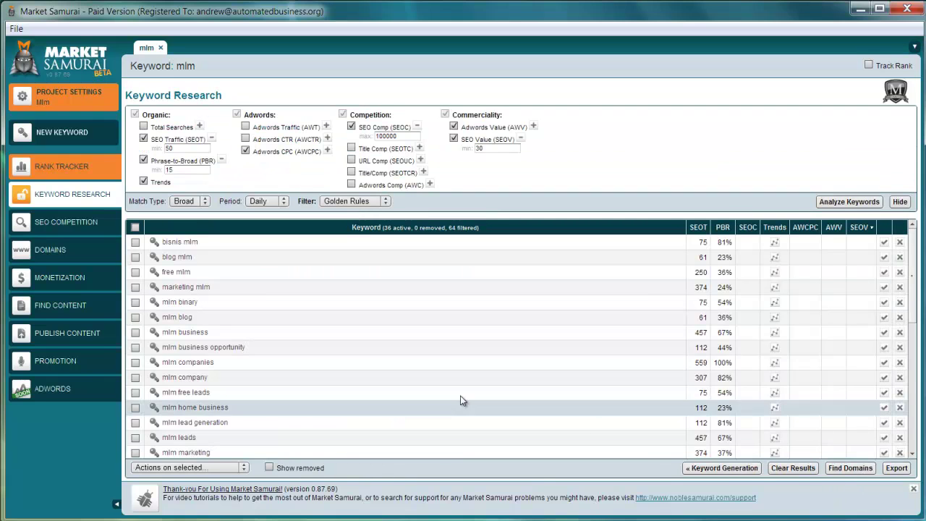
left_click(747, 468)
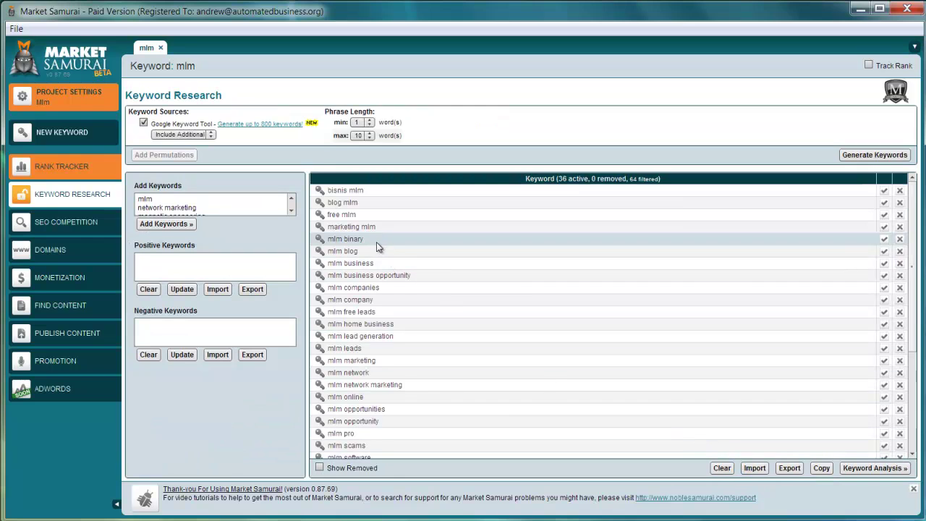
left_click(901, 192)
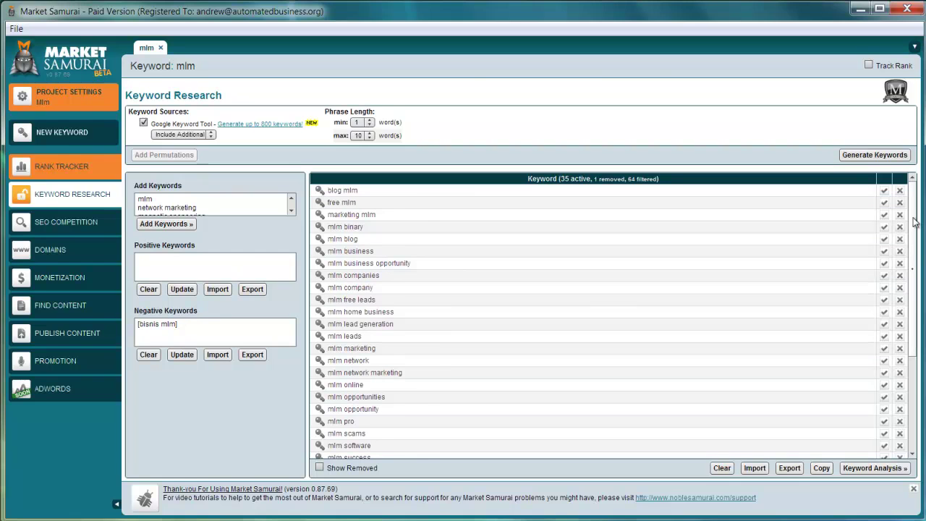
scroll(914, 223, "down", 5)
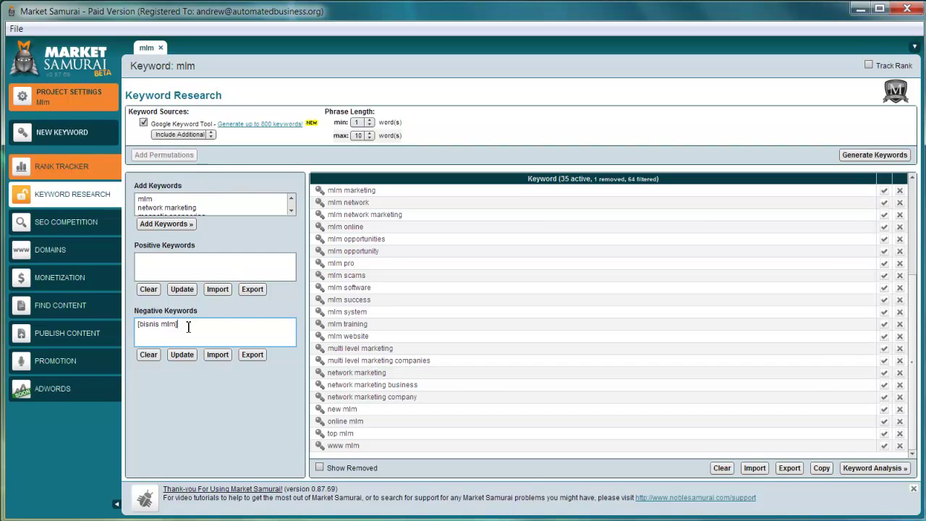
left_click(178, 268)
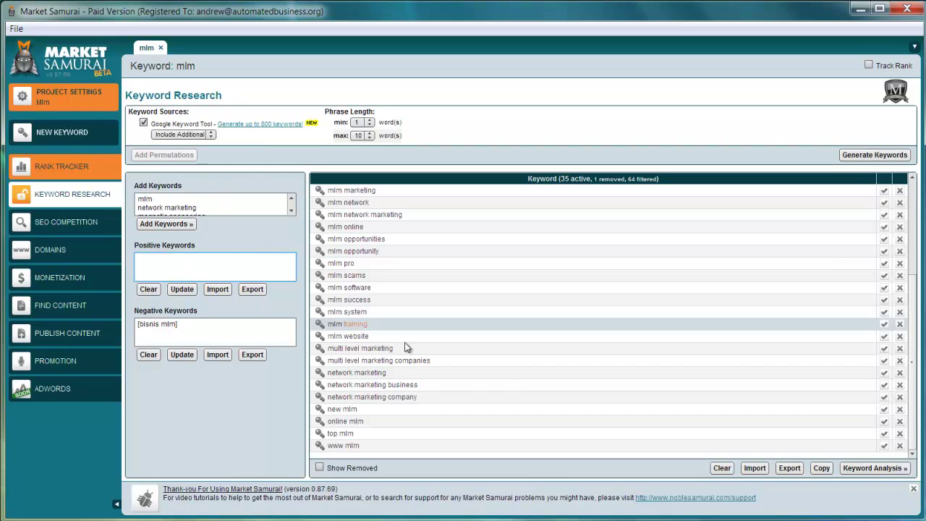
left_click(855, 471)
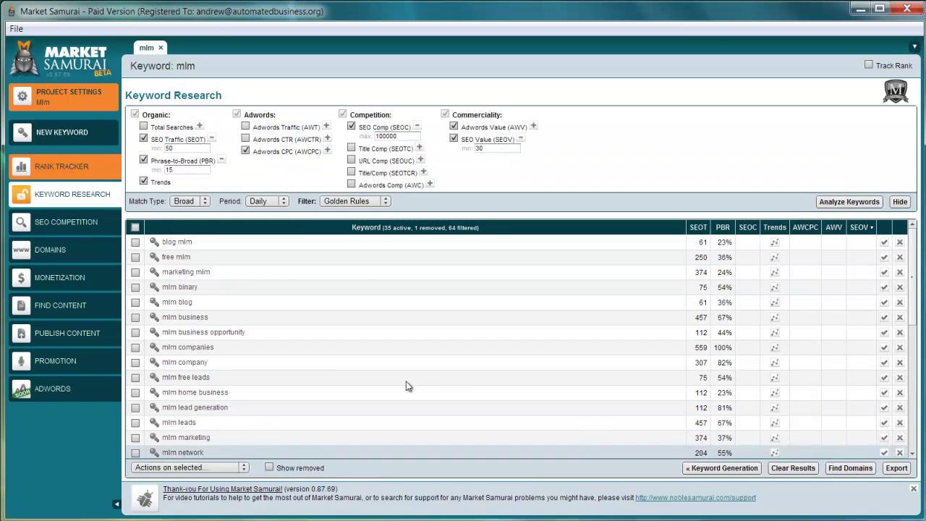
Enable all Organic, Adwords and Competition metrics for the Golden Rules keyword list.
left_click(134, 114)
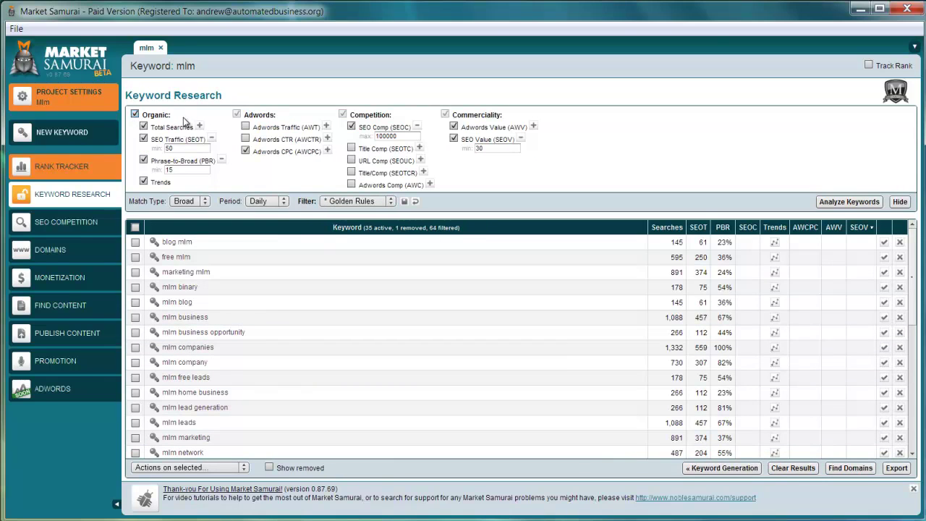
left_click(237, 114)
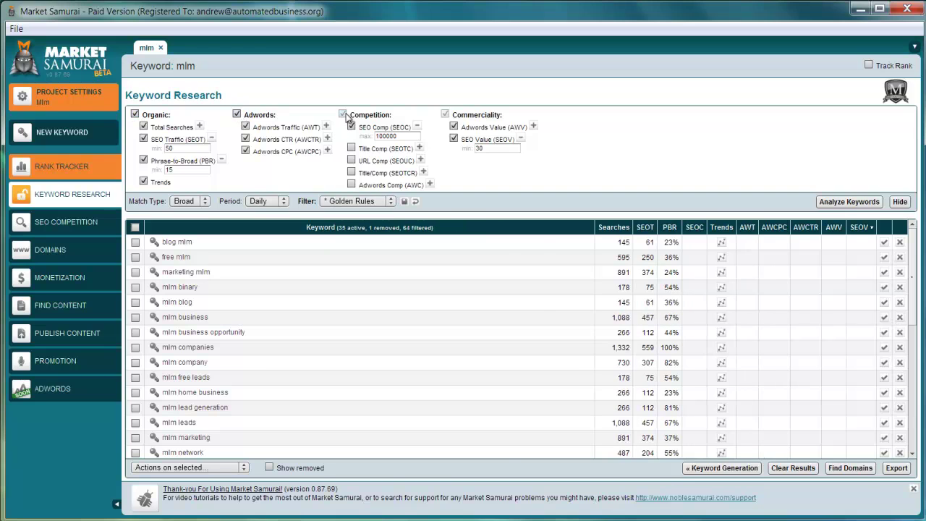
left_click(343, 114)
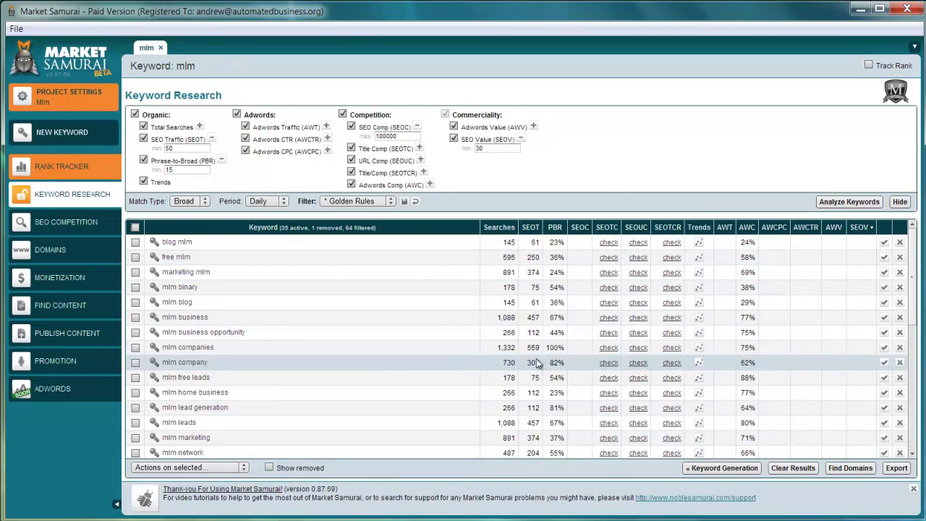
Set the match type to Phrase and the period to Monthly for the Golden Rules keyword list.
left_click(204, 202)
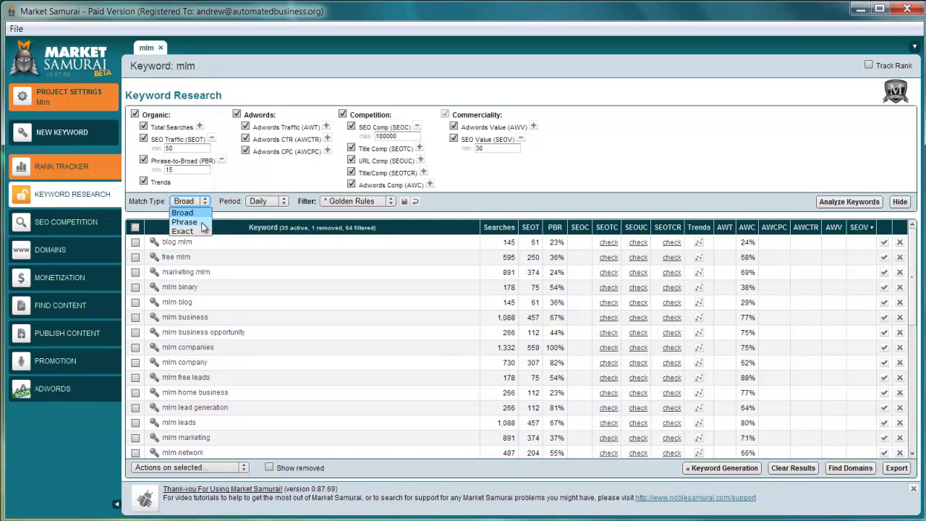
left_click(185, 222)
left_click(283, 201)
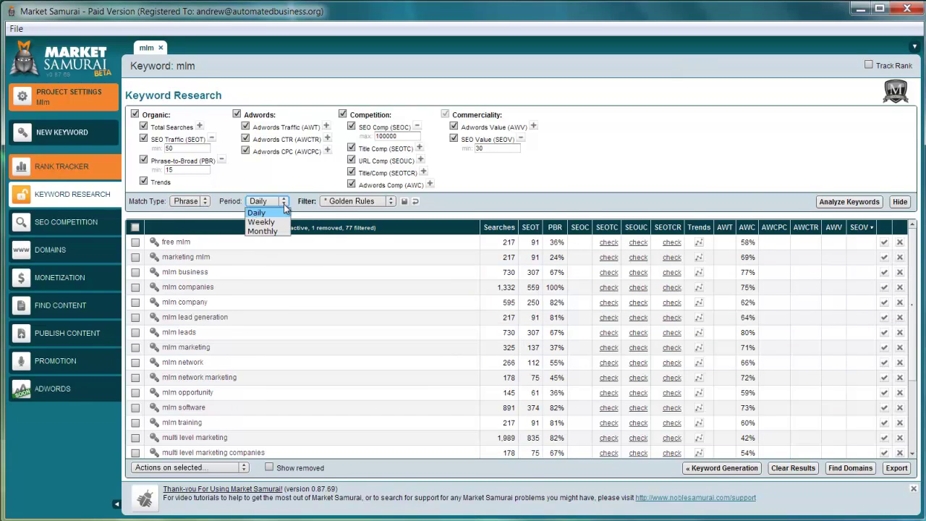
left_click(275, 232)
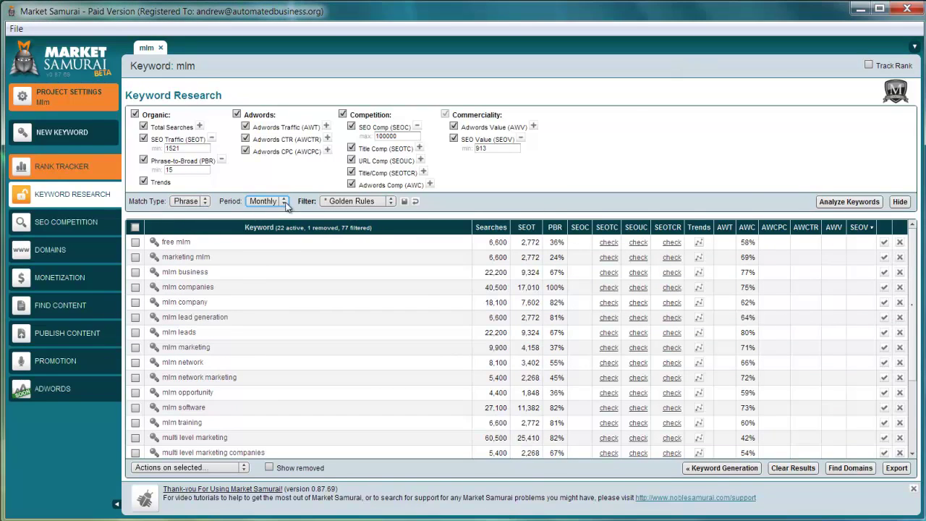
Switch the period to Daily and back to Monthly to compare the keywords' search figures.
left_click(284, 203)
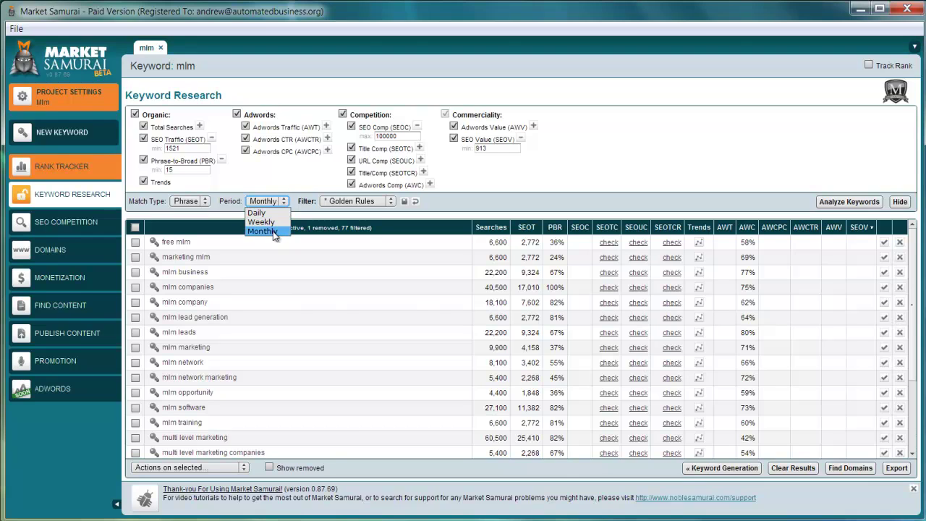
left_click(275, 231)
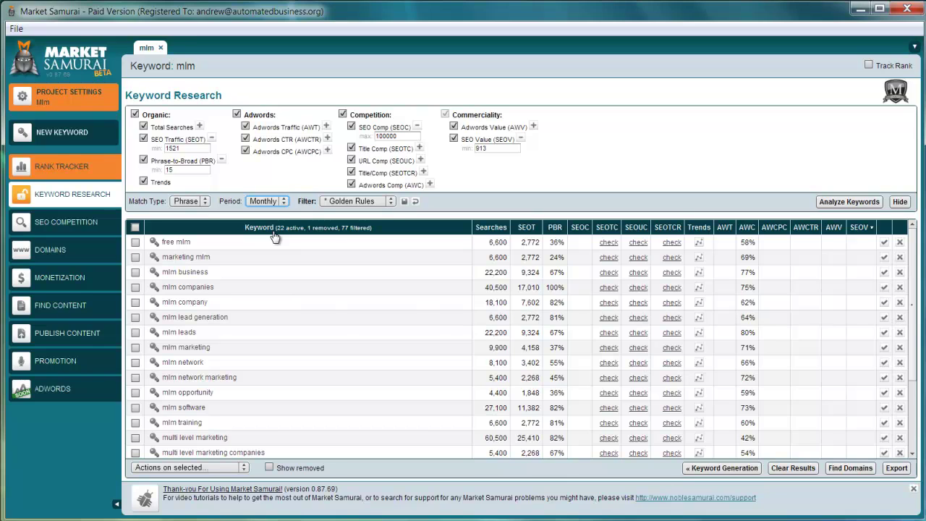
left_click(285, 201)
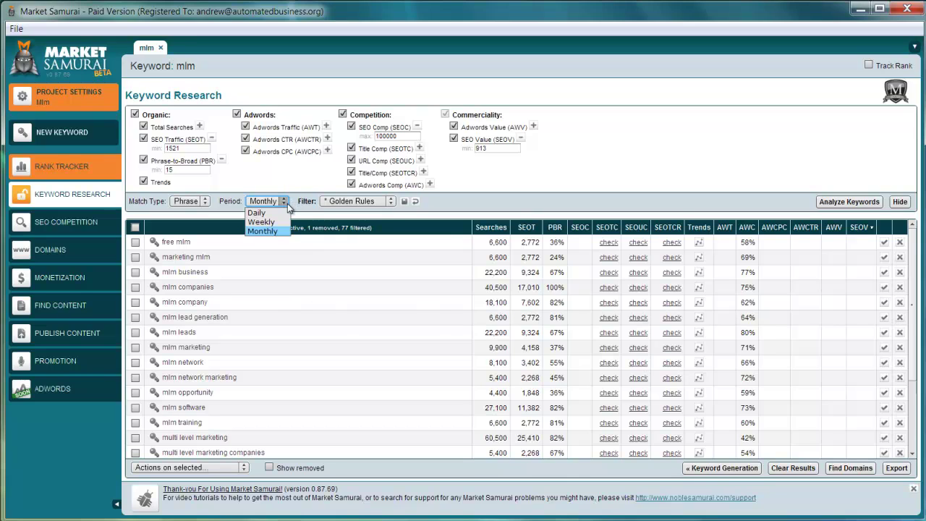
left_click(280, 213)
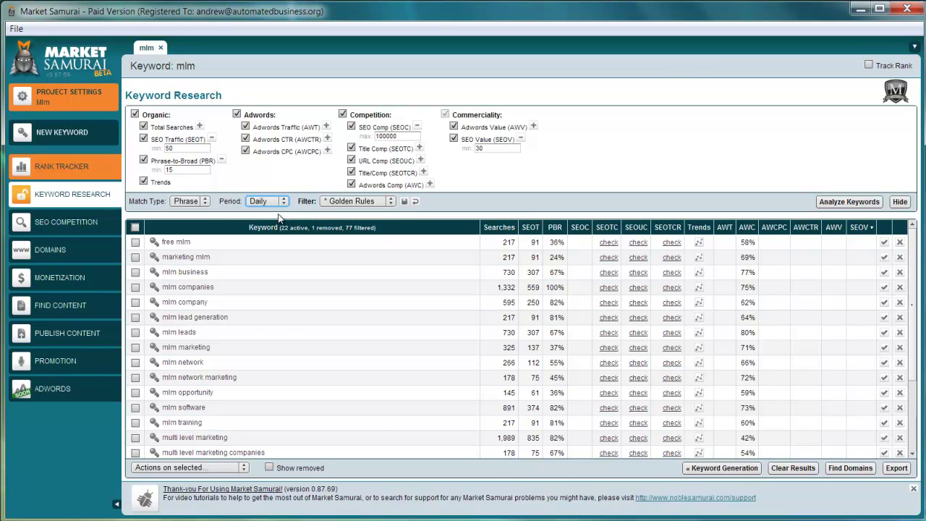
left_click(282, 202)
left_click(278, 211)
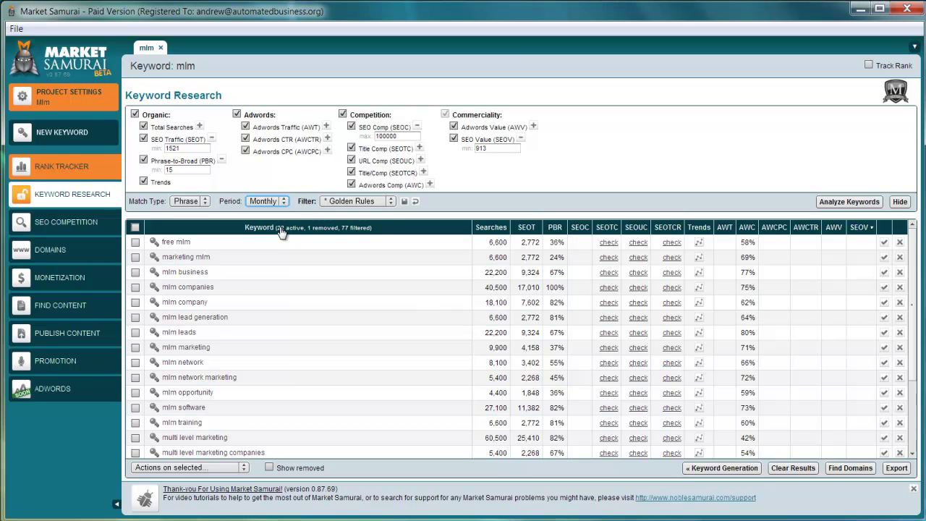
Apply the No Filters option to the keyword analysis and select all keywords in the list.
left_click(391, 202)
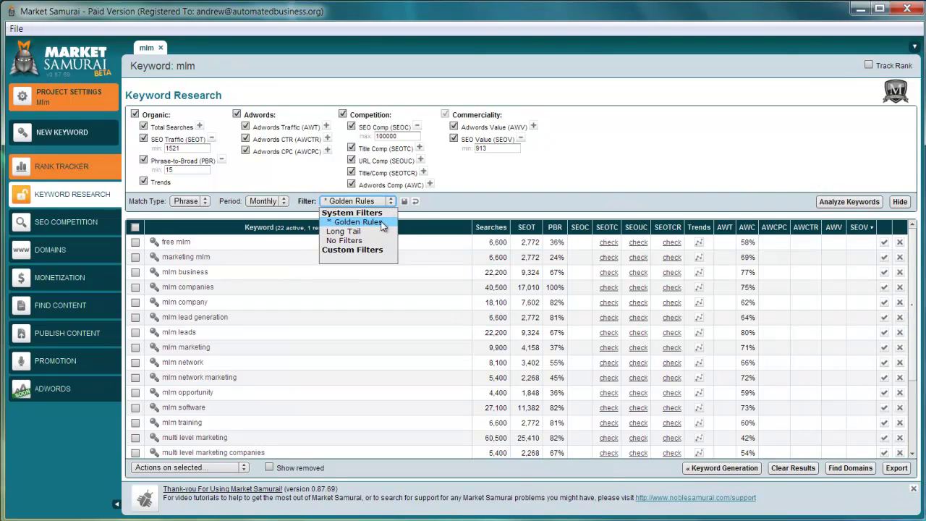
left_click(375, 242)
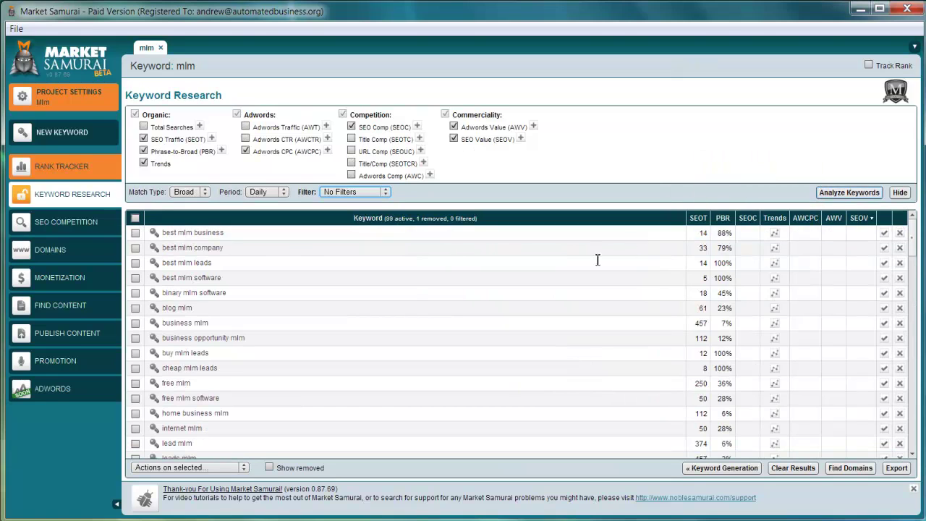
left_click(135, 218)
Set the match type to Phrase and the period to Monthly for the unfiltered keyword list.
left_click(204, 192)
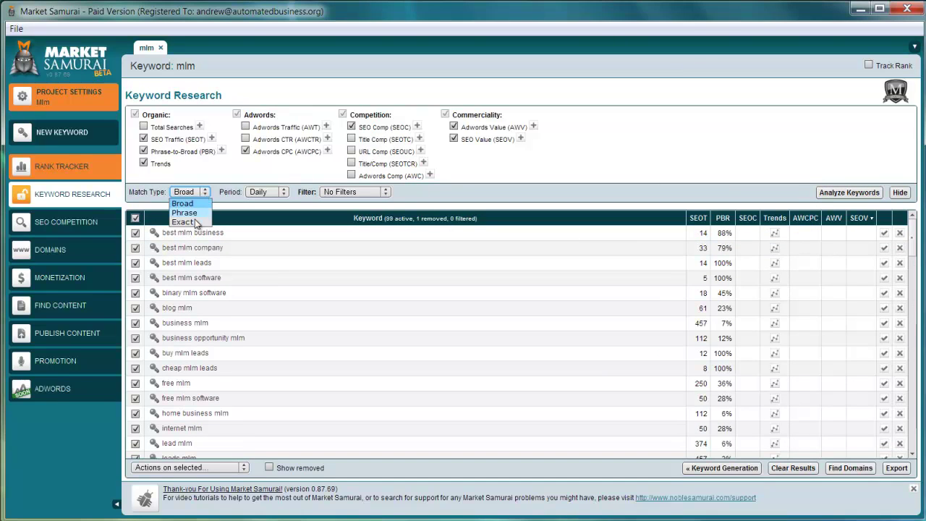
left_click(187, 211)
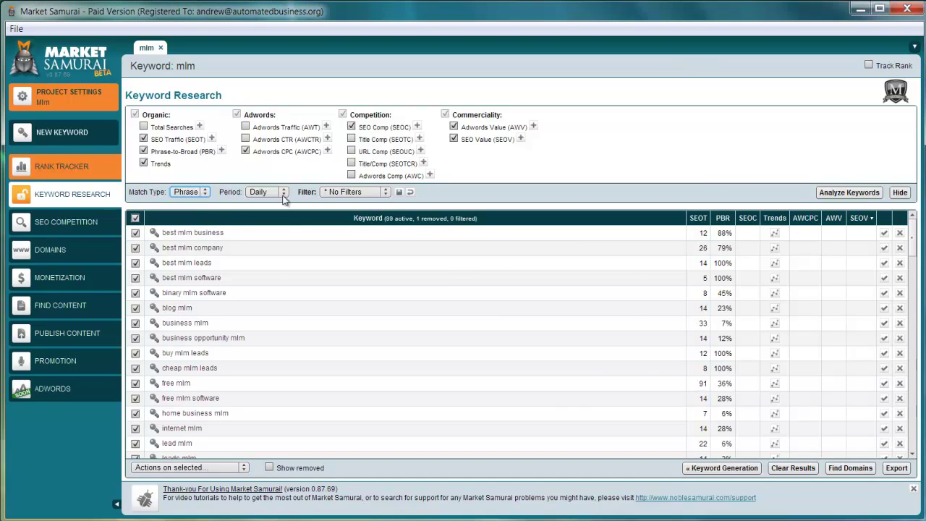
left_click(283, 192)
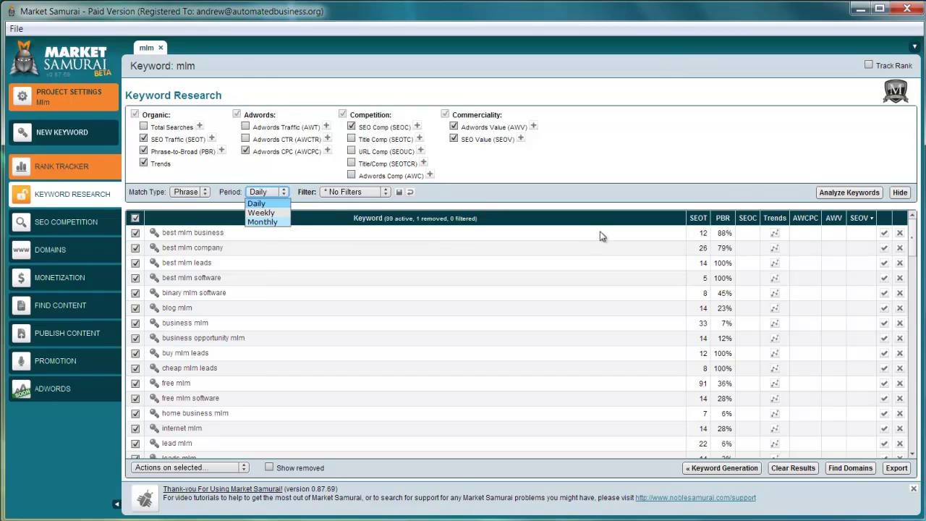
left_click(706, 236)
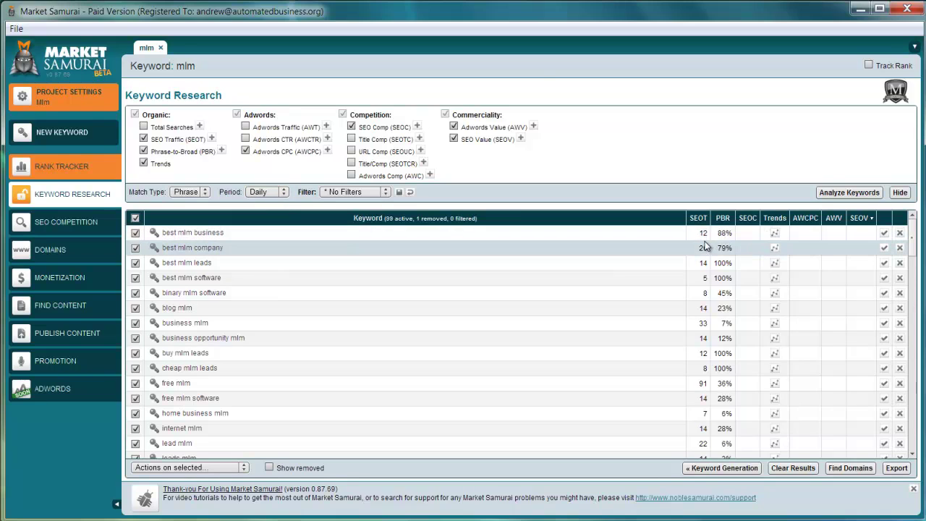
left_click(284, 193)
left_click(274, 226)
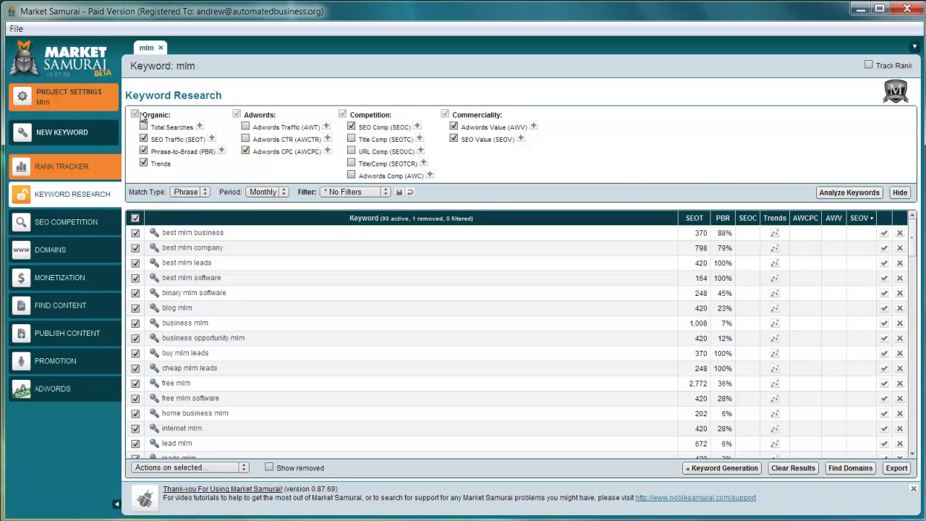
Enable all Organic, Adwords and Competition metrics, analyze the selected keywords and look through the results.
left_click(212, 125)
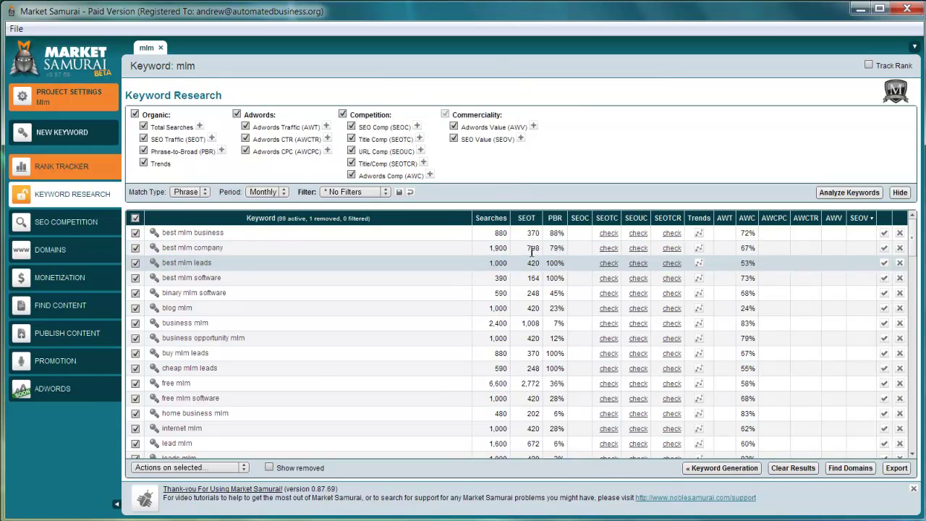
left_click(832, 193)
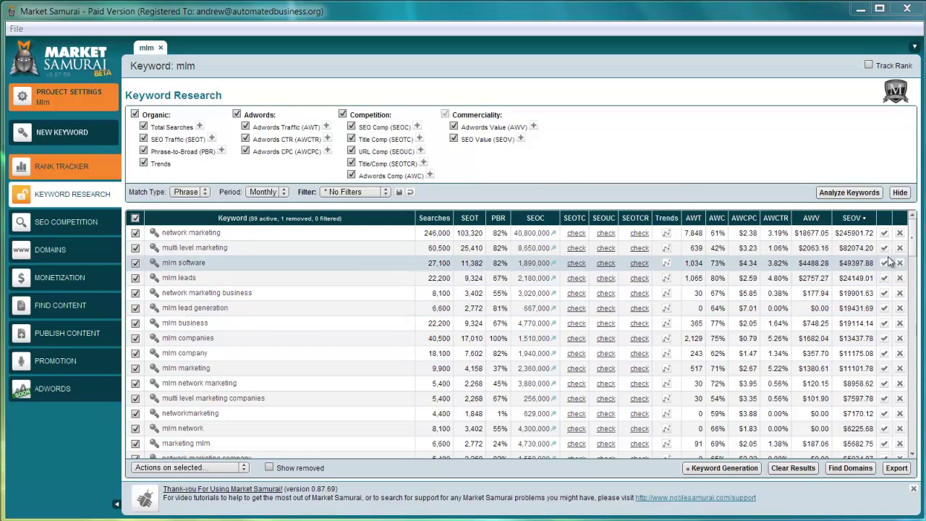
left_click_drag(914, 248, 903, 402)
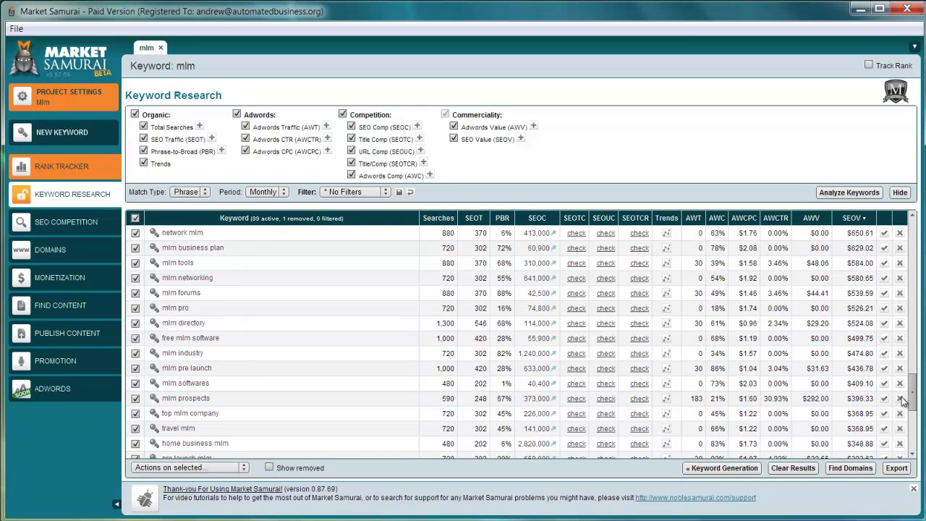
Check the title and URL competition for the keywords "mlm online software" and "binary mlm software".
left_click_drag(903, 401, 911, 371)
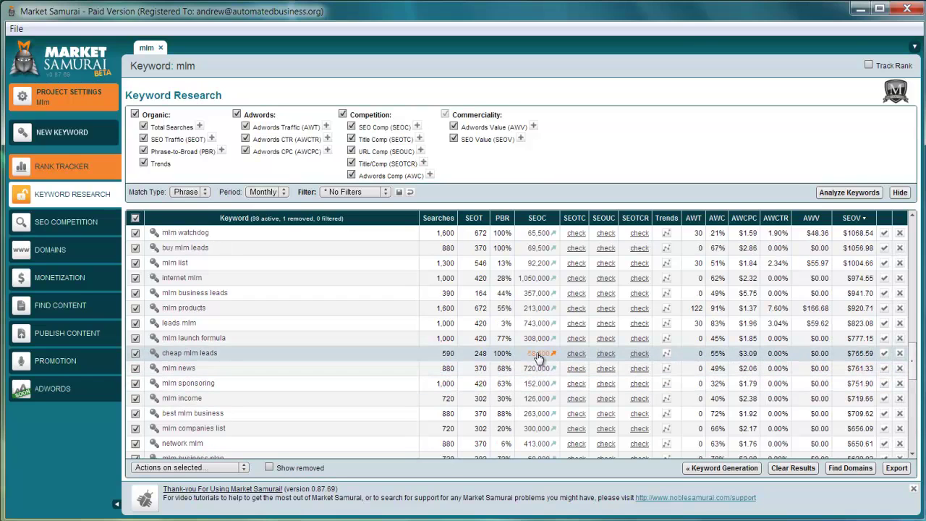
scroll(538, 358, "down", 4)
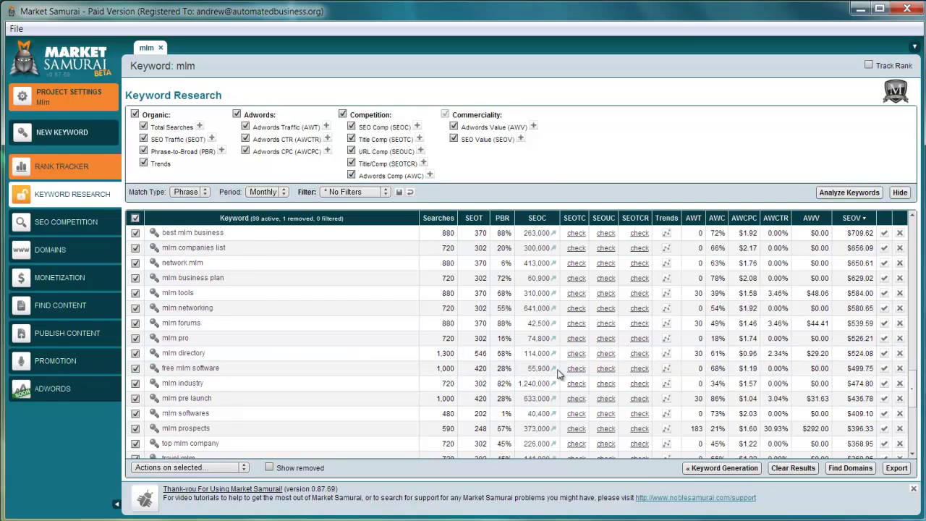
left_click_drag(914, 416, 913, 445)
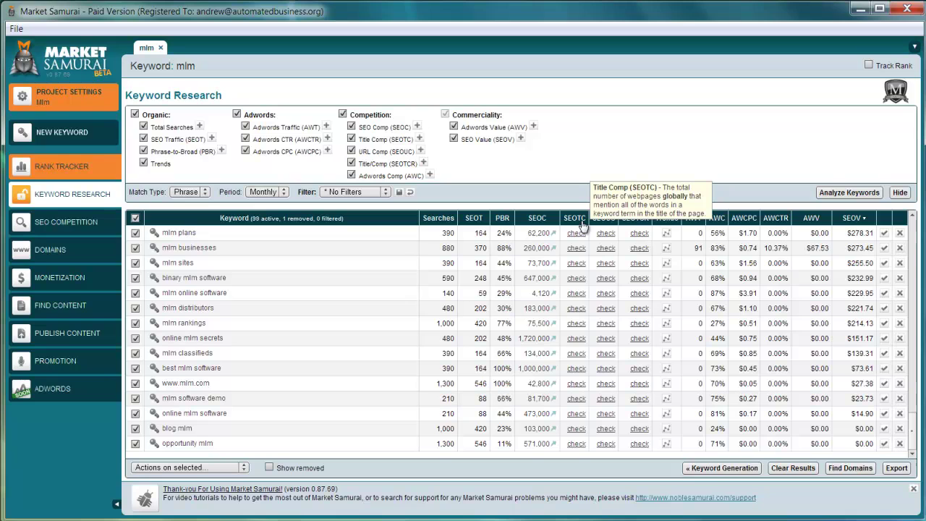
left_click(577, 295)
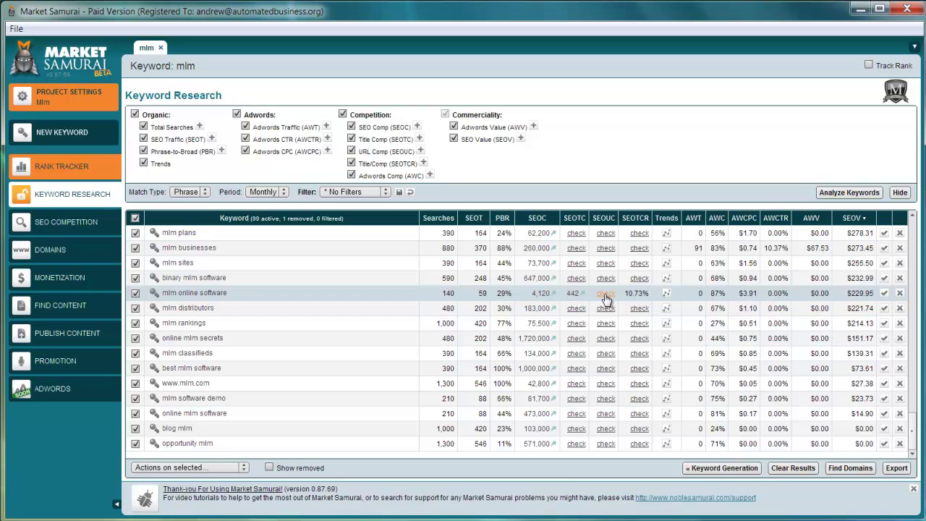
left_click(606, 298)
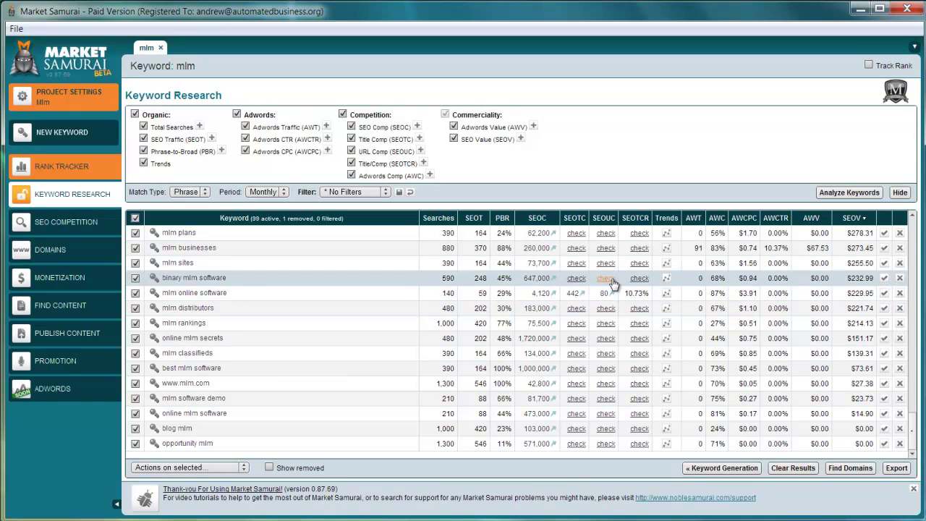
left_click(610, 281)
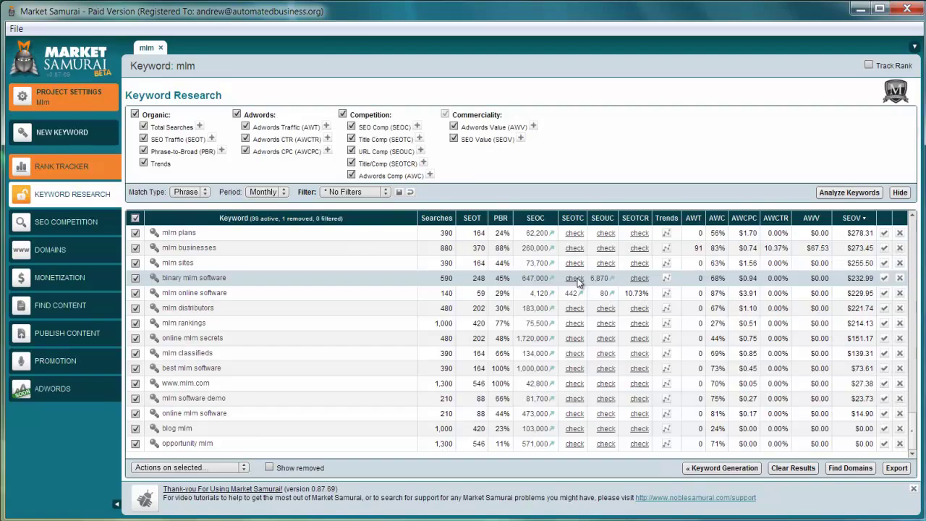
left_click(577, 279)
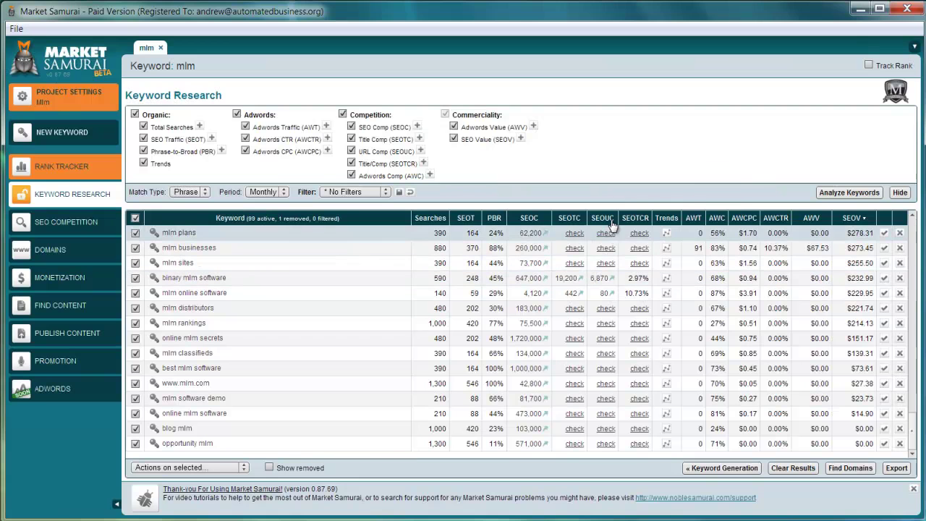
mouse_move(612, 224)
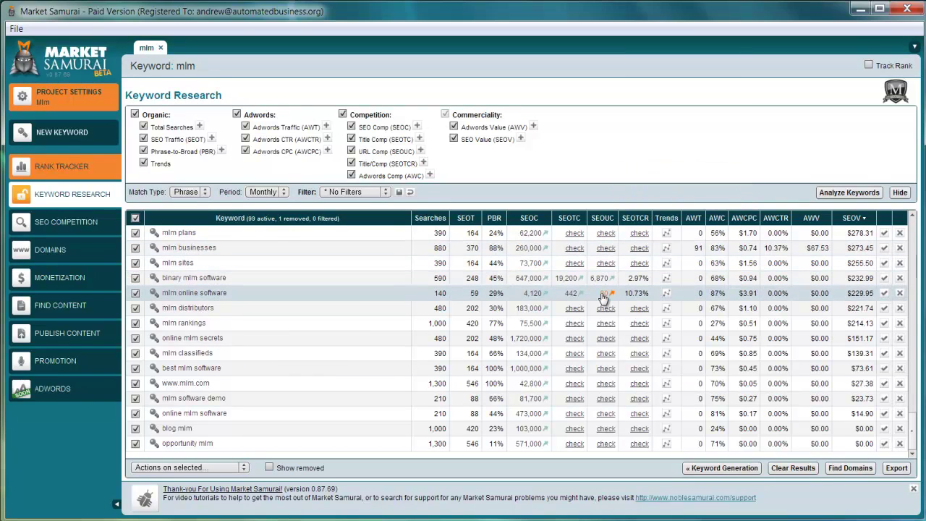
mouse_move(644, 223)
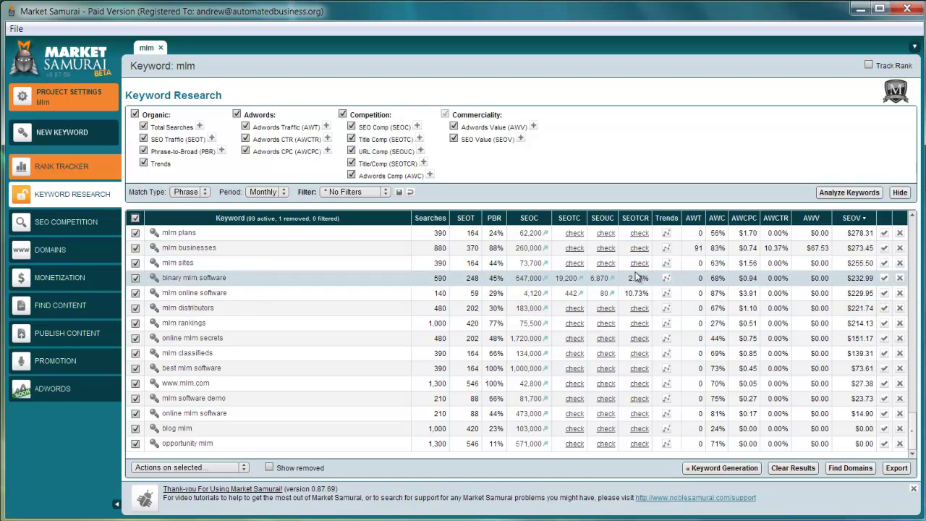
Check the title and URL competition for "multi level marketing" among the highest-value keywords.
scroll(915, 289, "up", 10)
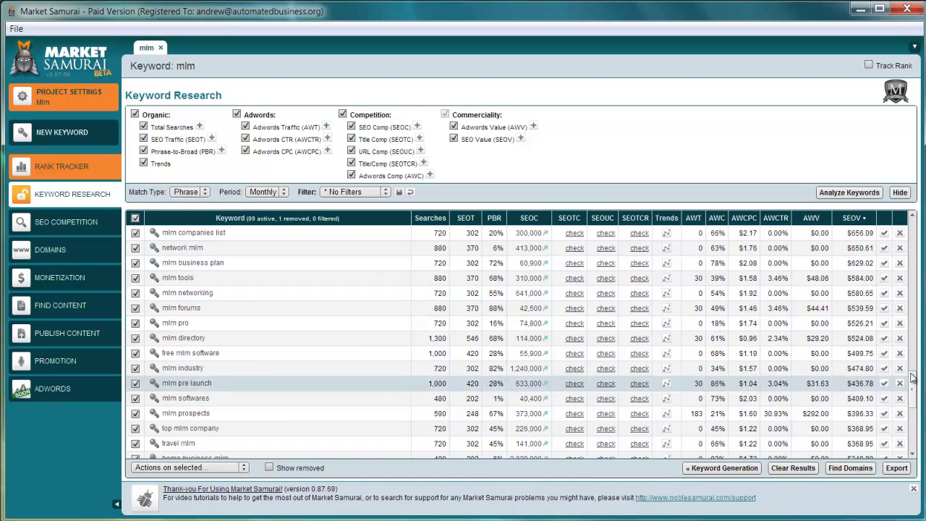
scroll(919, 248, "up", 10)
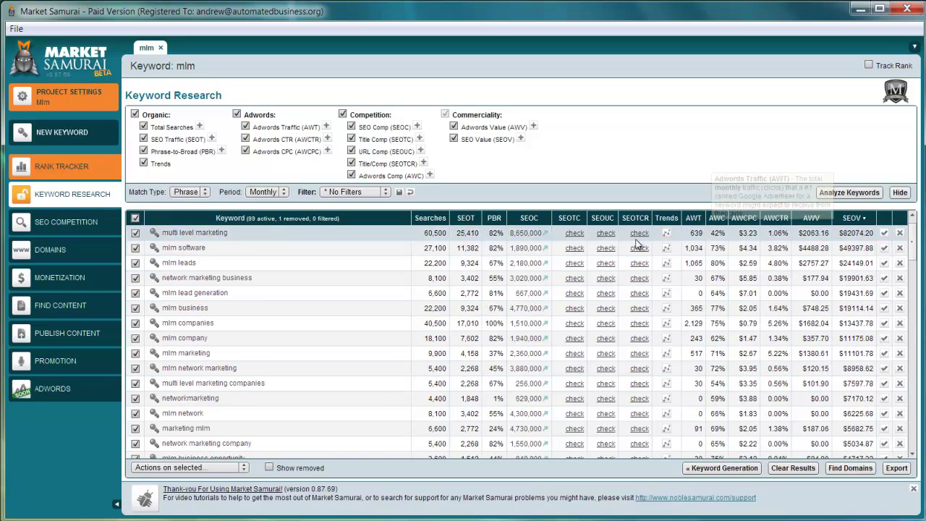
left_click(574, 235)
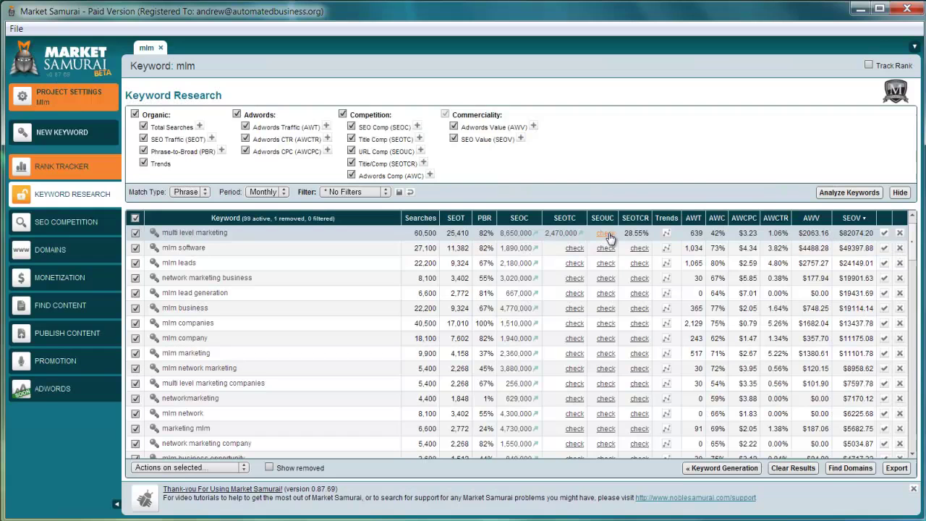
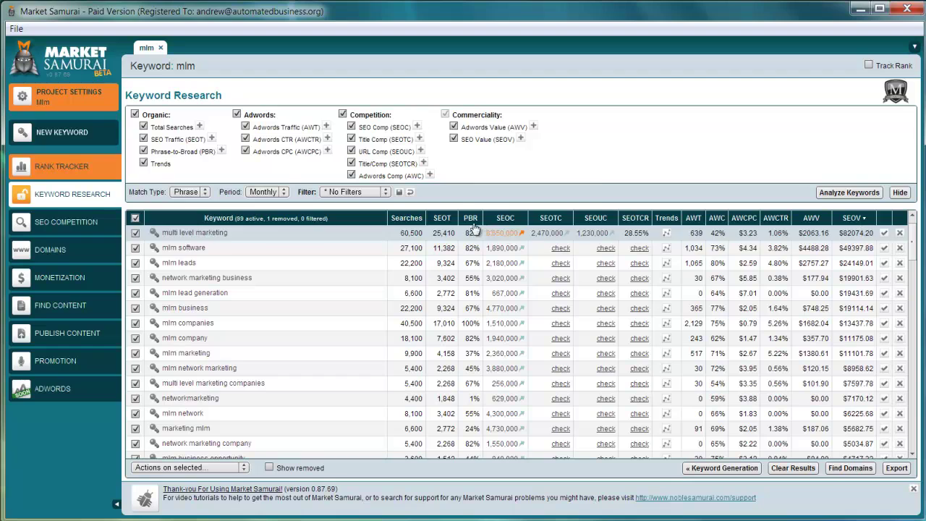
Filter the keyword list with the Golden Rules preset and with the Long Tail preset to compare them.
left_click(386, 196)
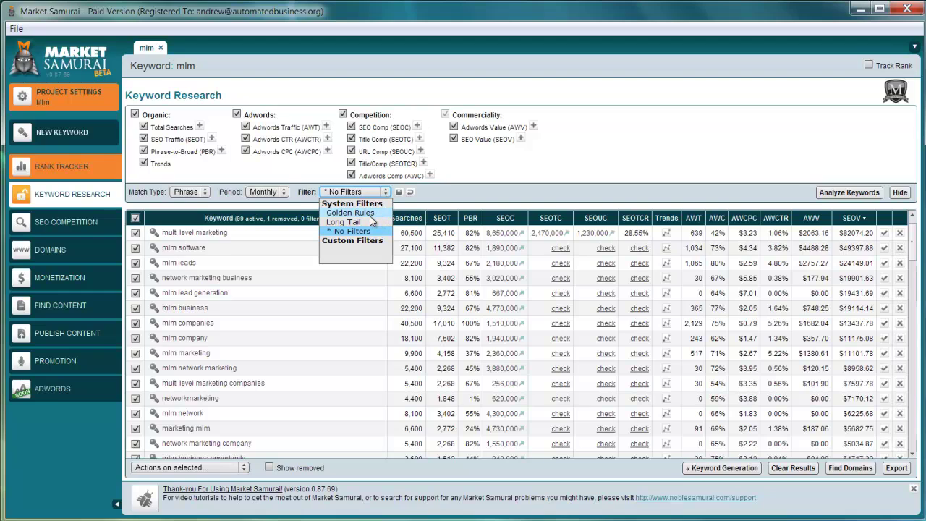
left_click(368, 213)
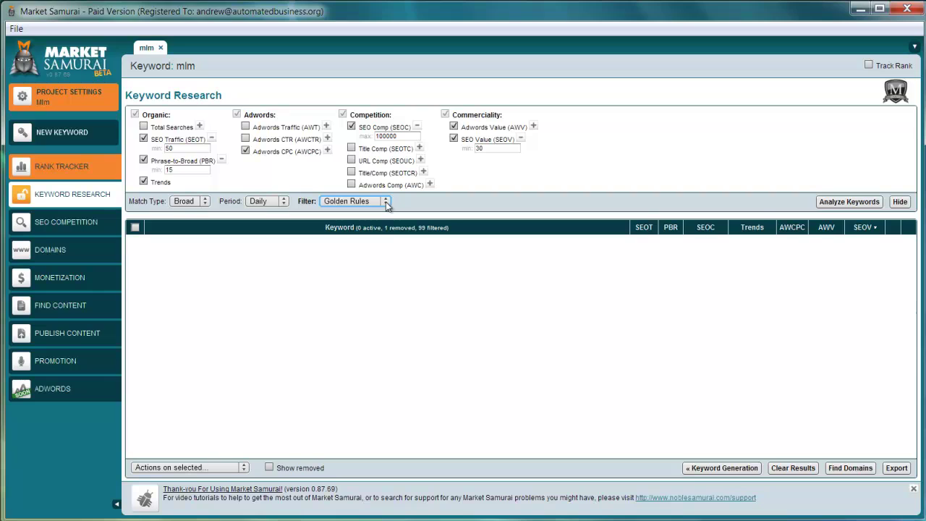
left_click(387, 204)
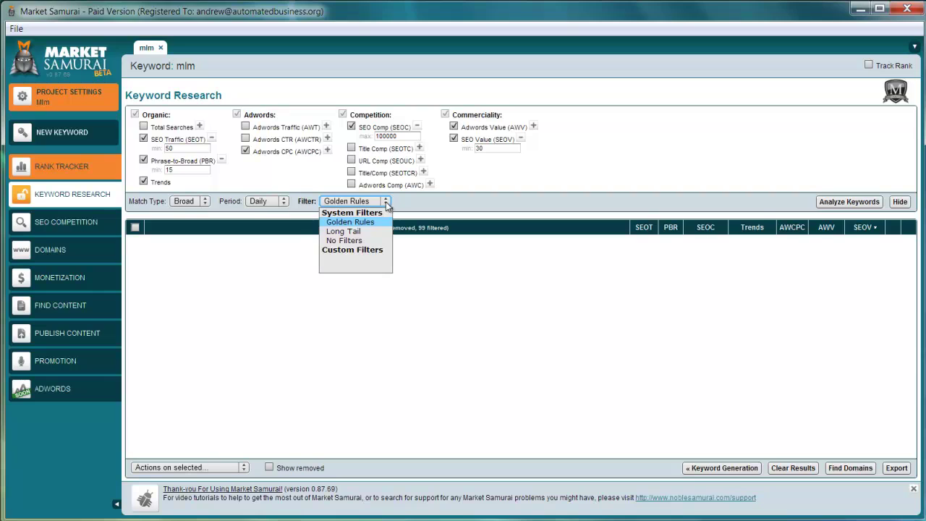
left_click(356, 233)
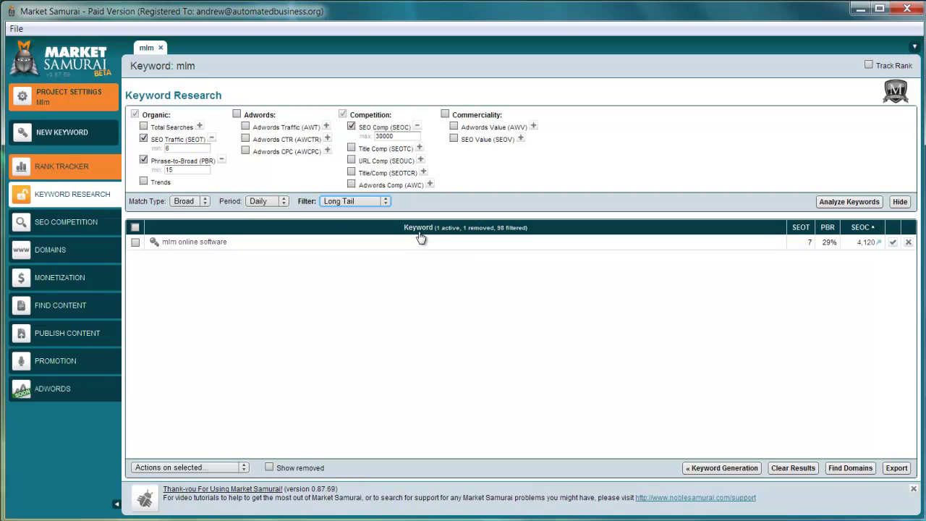
Restore the unfiltered keyword list with the No Filters preset, Phrase match type and Monthly period.
left_click(388, 202)
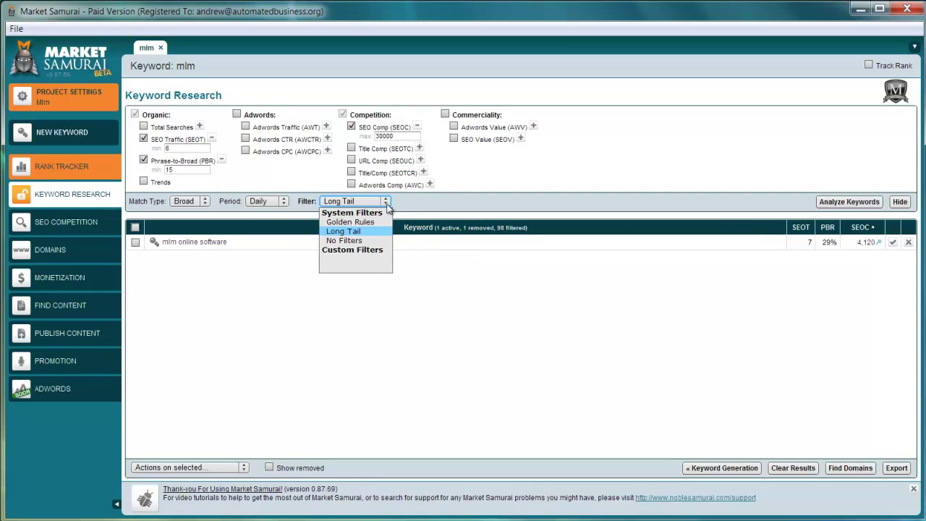
left_click(367, 245)
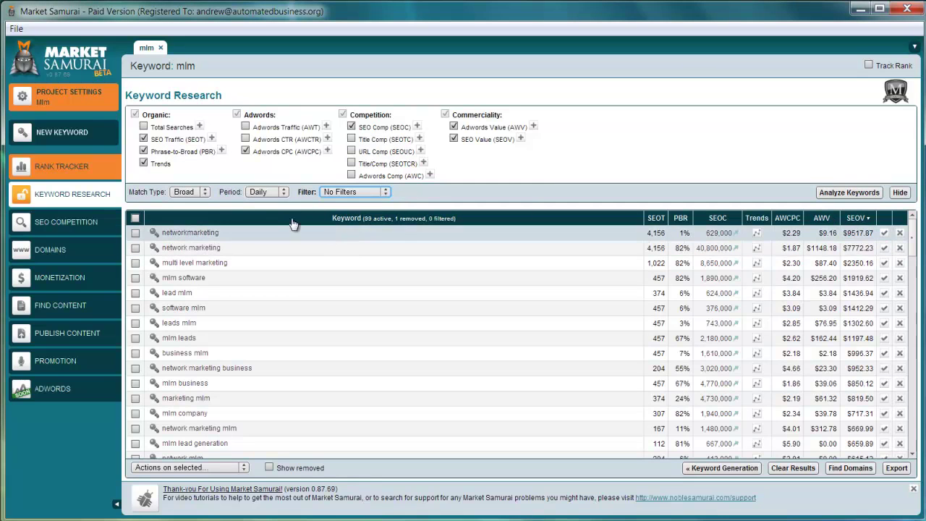
left_click(205, 193)
left_click(184, 213)
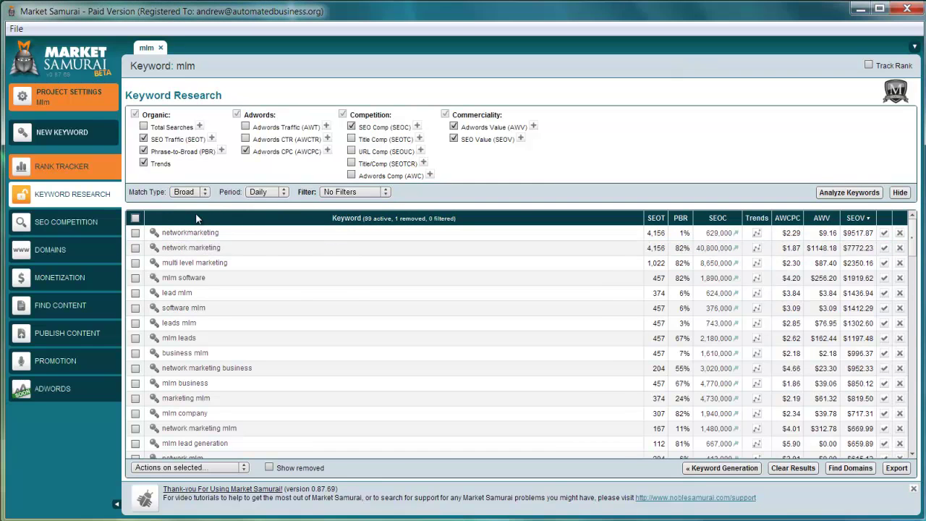
left_click(285, 195)
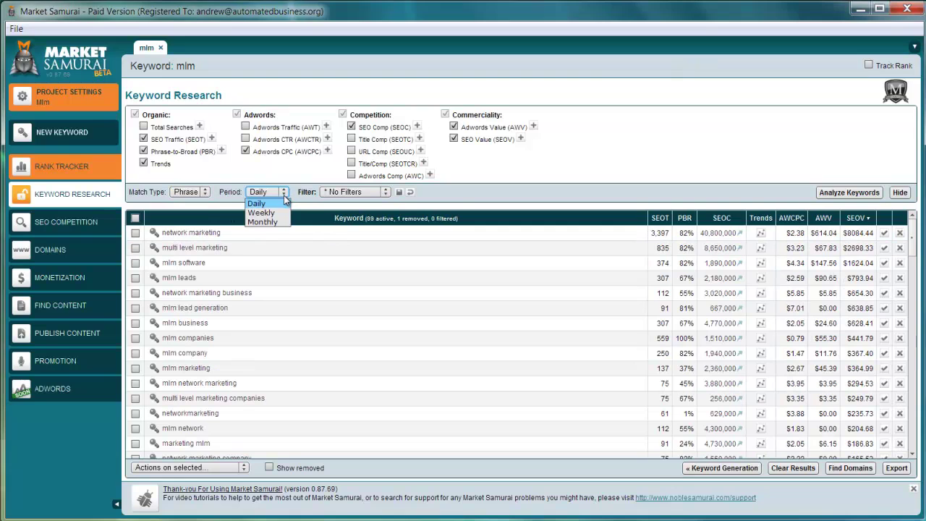
left_click(274, 223)
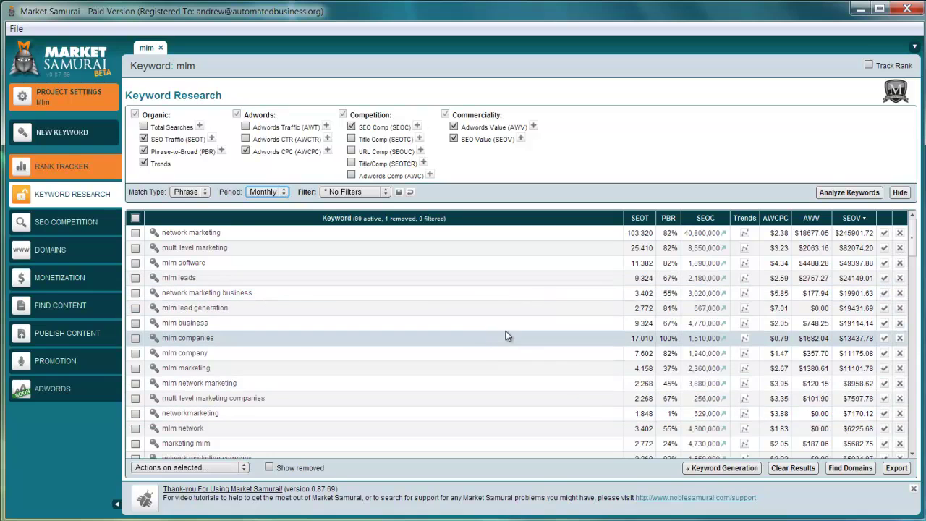
Enable all Organic, Adwords, Competition and Commerciality metrics and look through the keyword list.
left_click(135, 114)
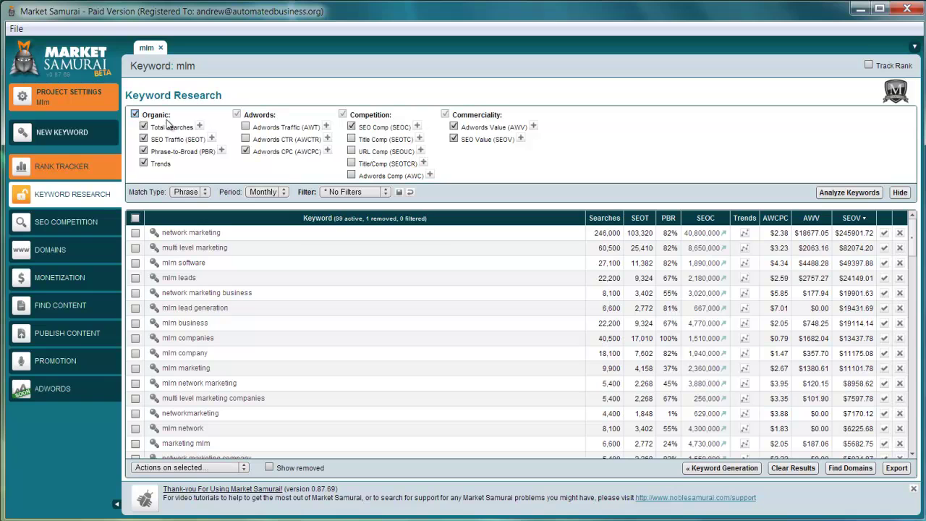
left_click(236, 115)
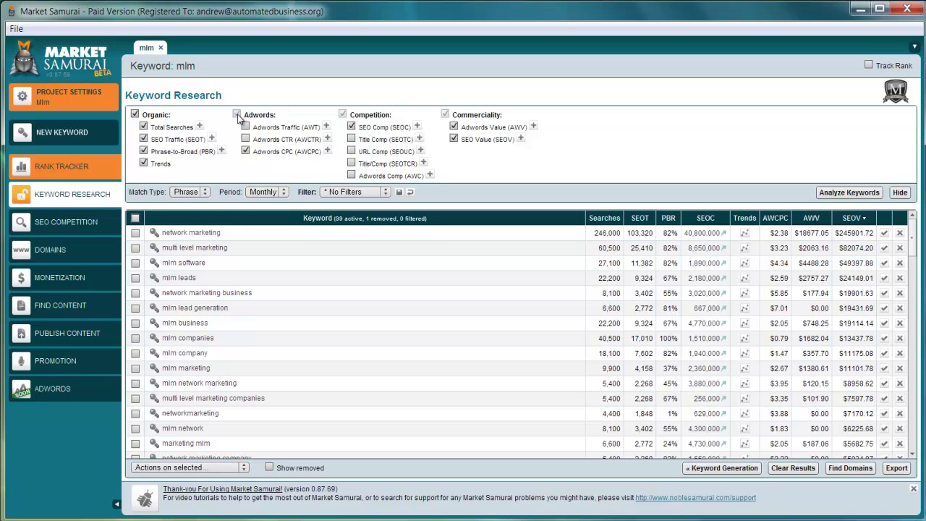
left_click(343, 115)
left_click(446, 114)
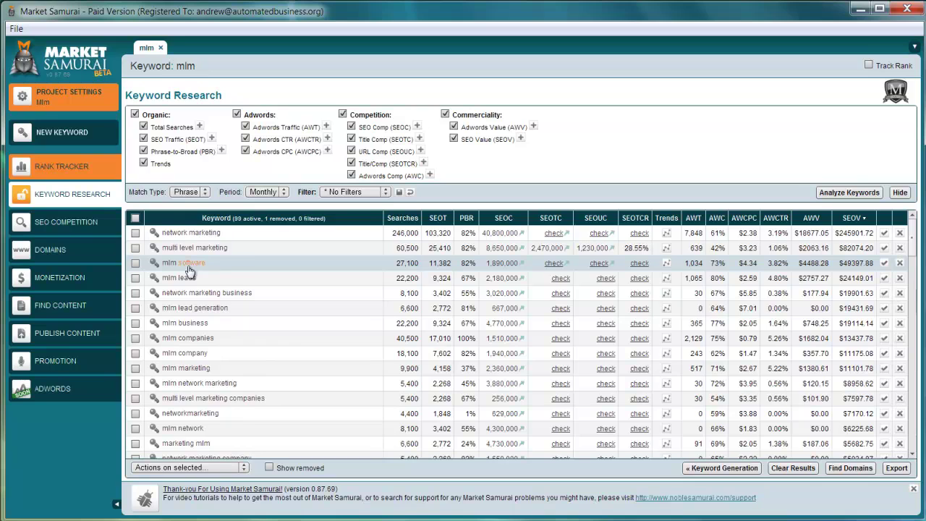
scroll(188, 270, "down", 1)
scroll(188, 270, "down", 2)
scroll(188, 270, "up", 3)
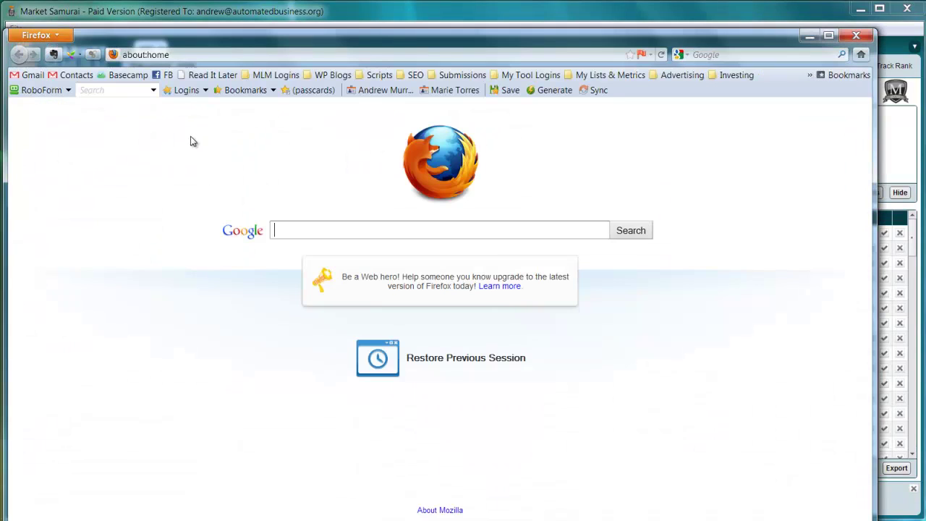
Switch to Firefox and search Google for "mlm".
left_click(307, 231)
type("mlm")
key("Return")
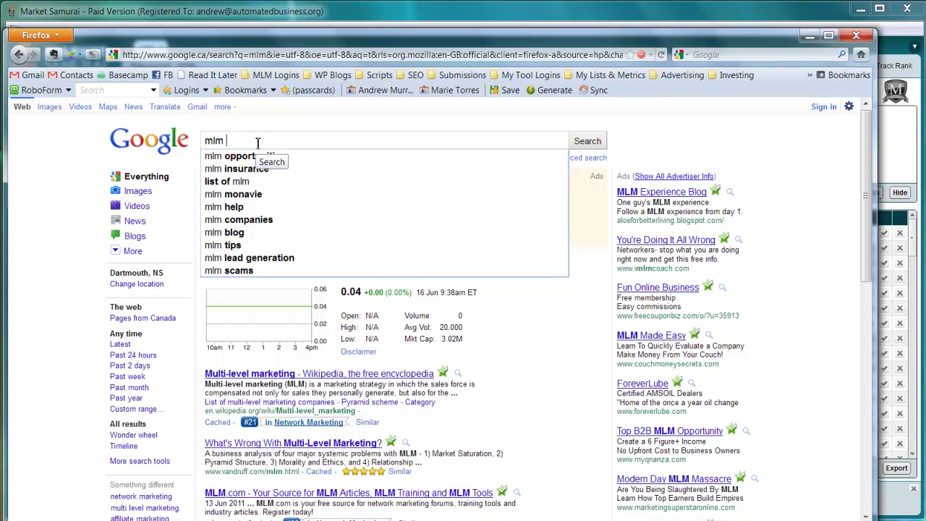
Extend the "mlm" query with the letters a, b and c in turn to view Google's keyword suggestions.
type("a")
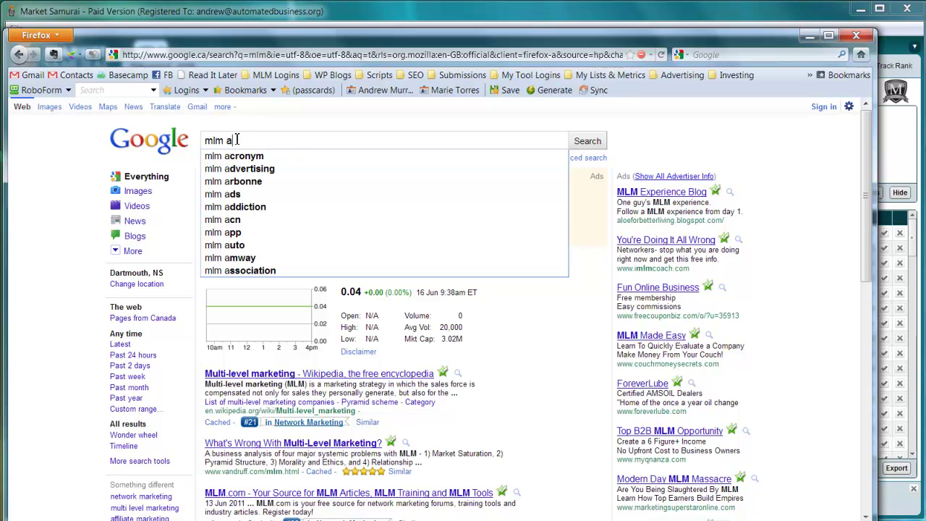
key("BackSpace")
type("b")
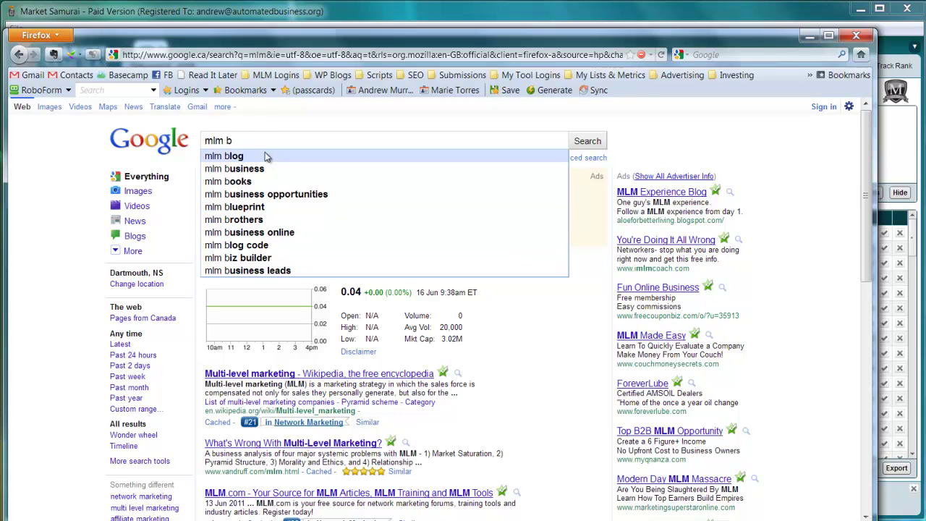
key("BackSpace")
type("c")
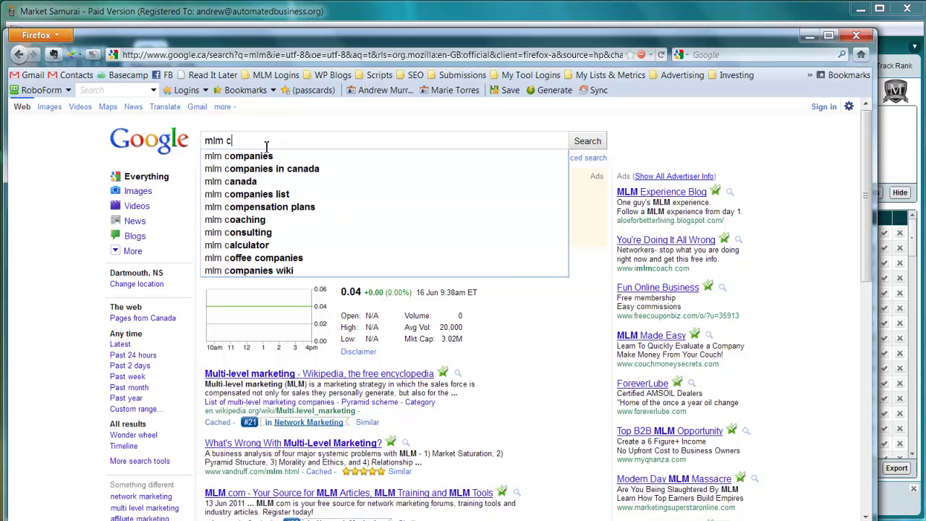
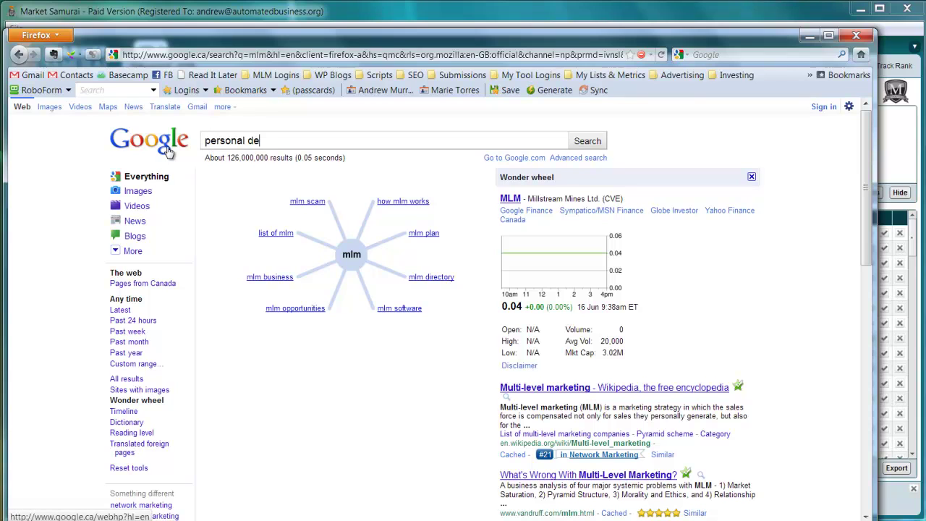
Search Google for "personal development" and explore the Wonder wheel branches personal growth, spiritual personal growth and personal growth books.
type("rsonal development")
key("Return")
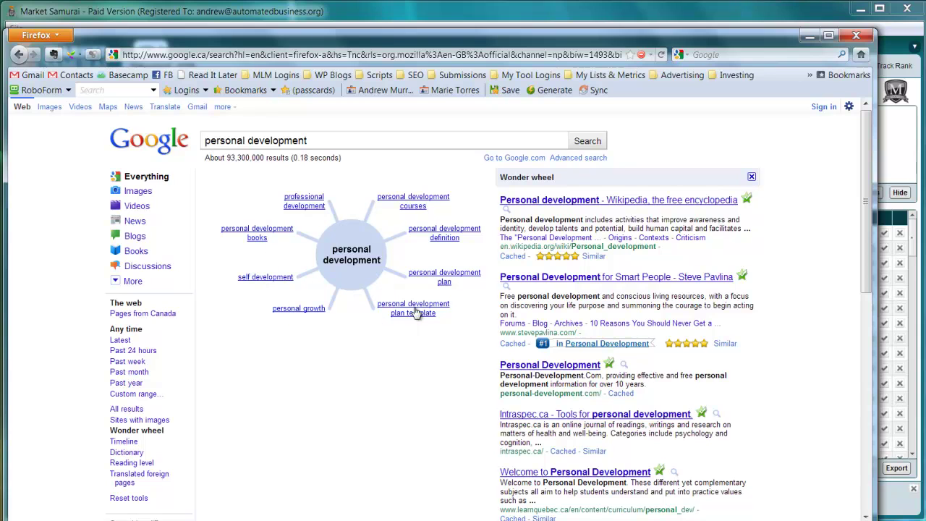
left_click(308, 309)
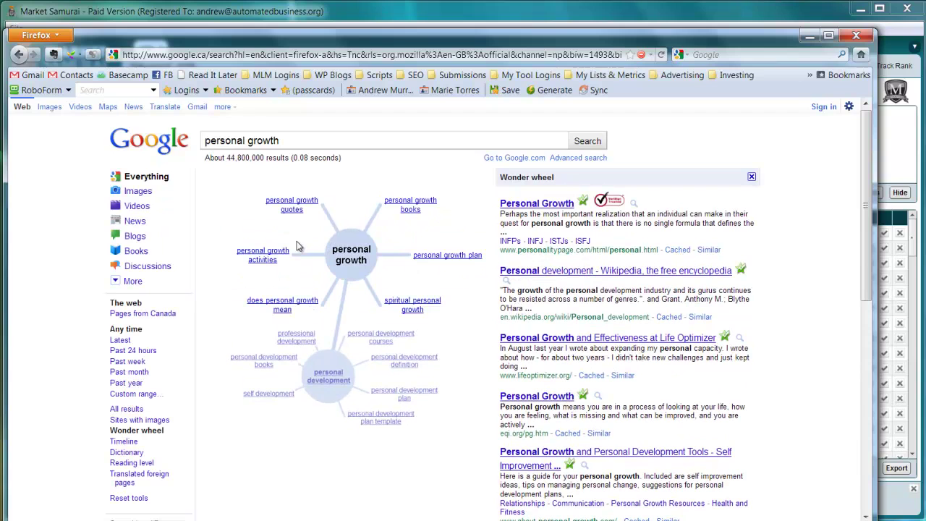
left_click(407, 307)
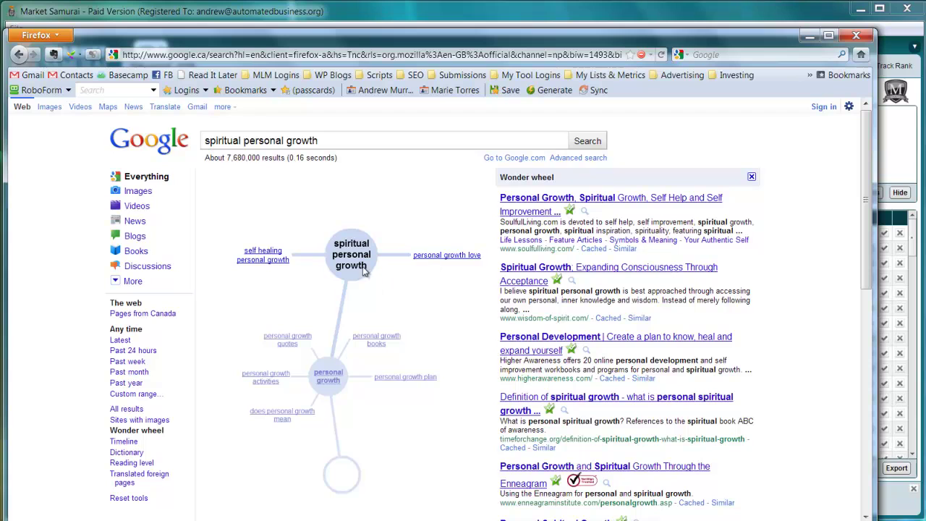
left_click(363, 346)
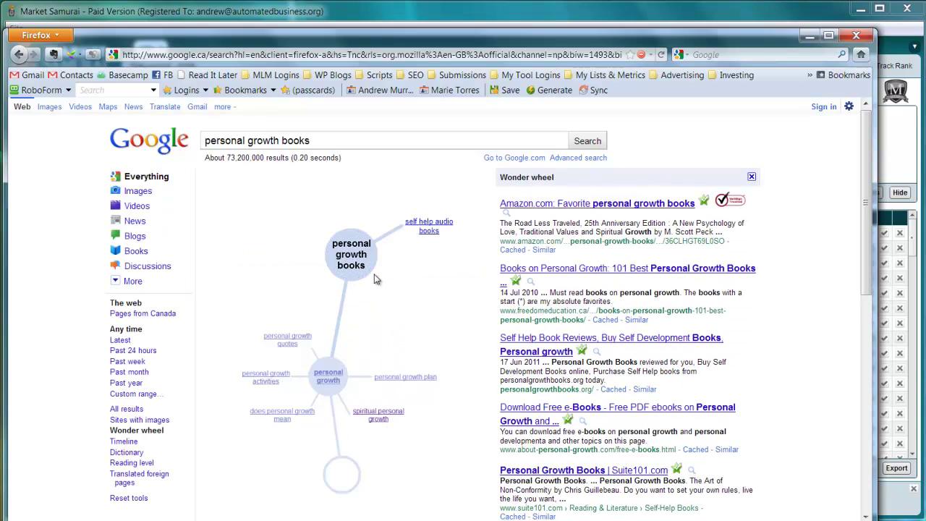
Explore the personal growth quotes branch of the Wonder wheel, and search Google for "think and grow rich".
left_click(290, 338)
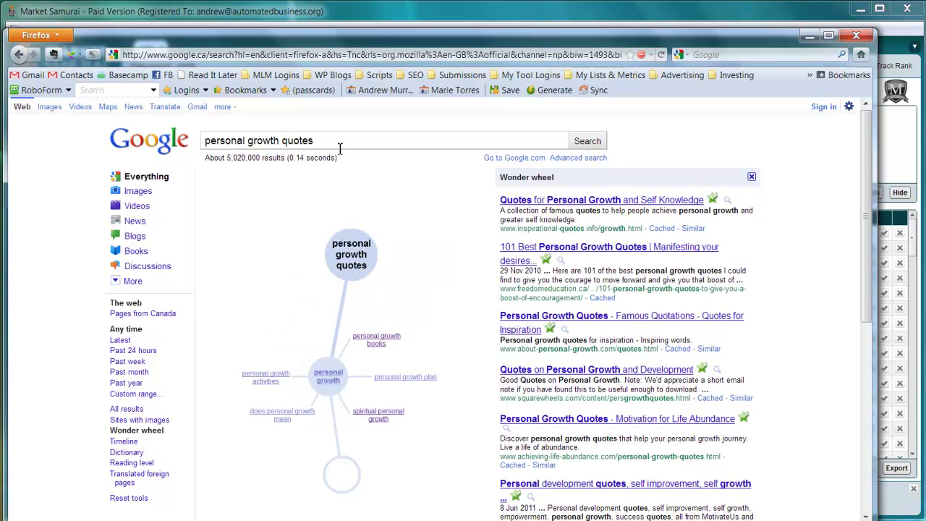
left_click_drag(314, 141, 203, 143)
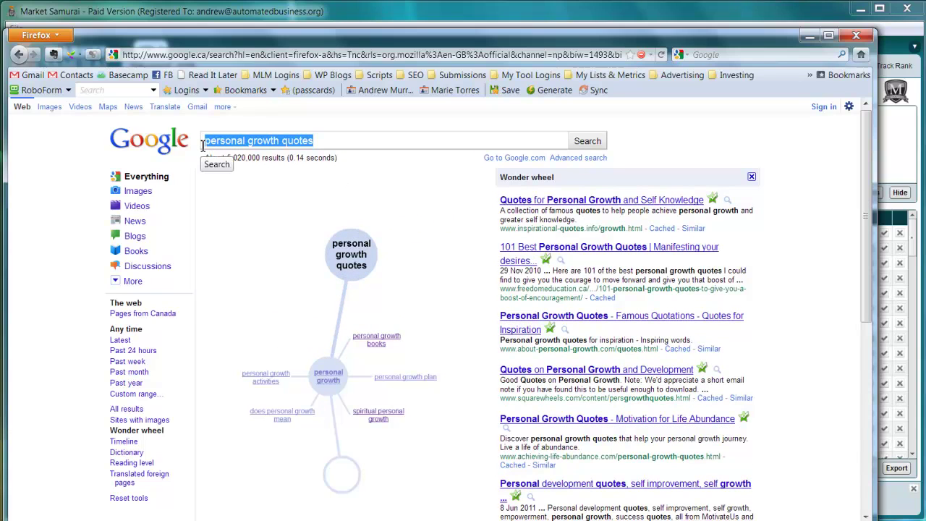
type("think and grow ri")
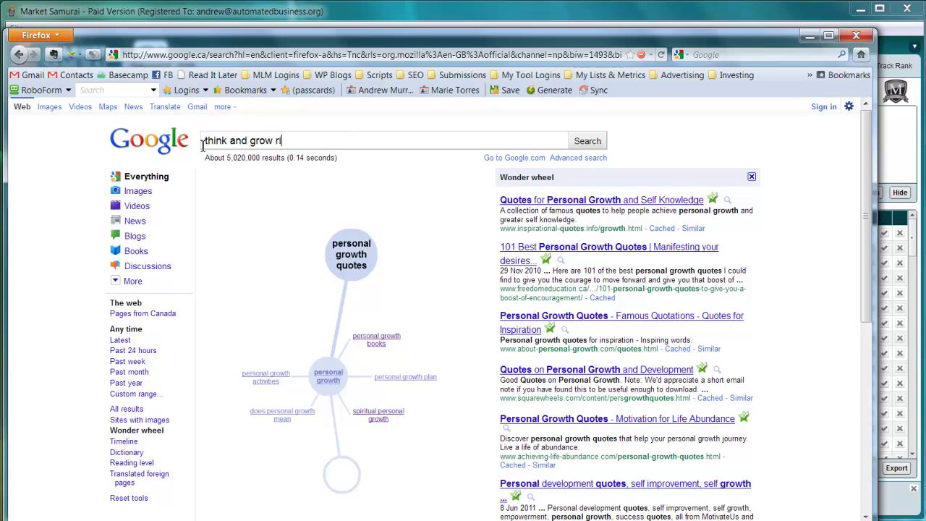
type("ch")
key("Return")
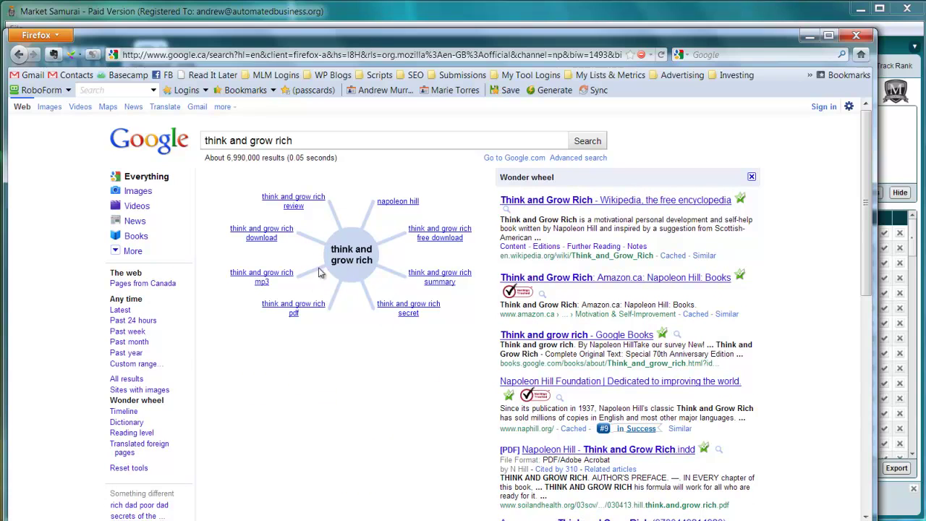
Explore the Wonder wheel branches napoleon hill, napoleon hill law of success and law of success ebook.
left_click(388, 206)
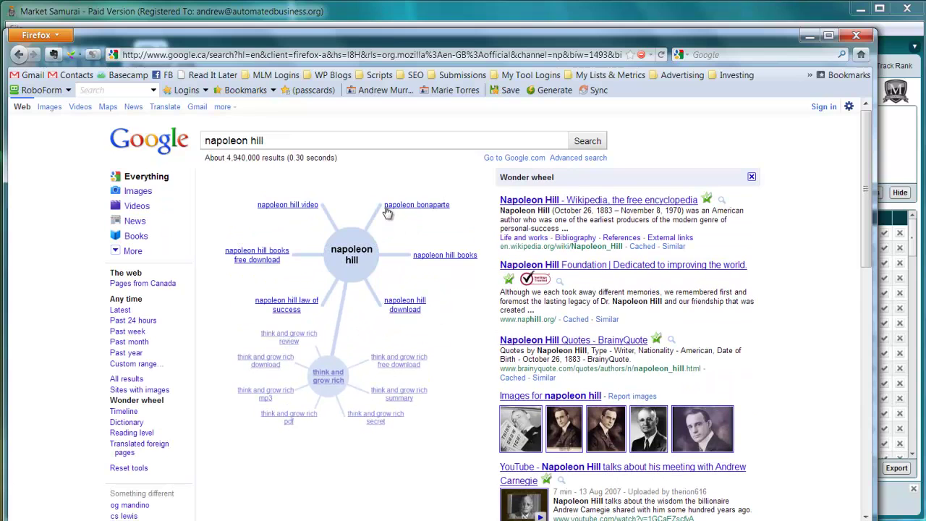
left_click(288, 305)
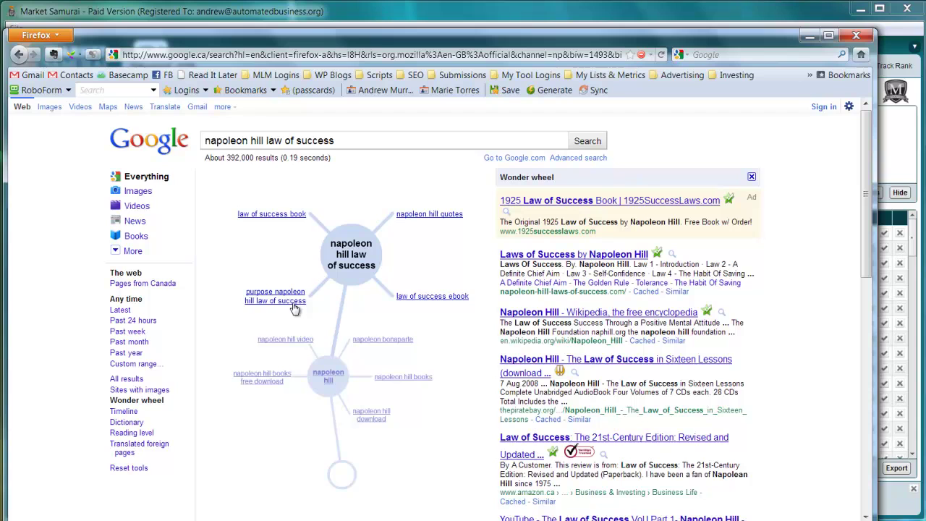
left_click(416, 298)
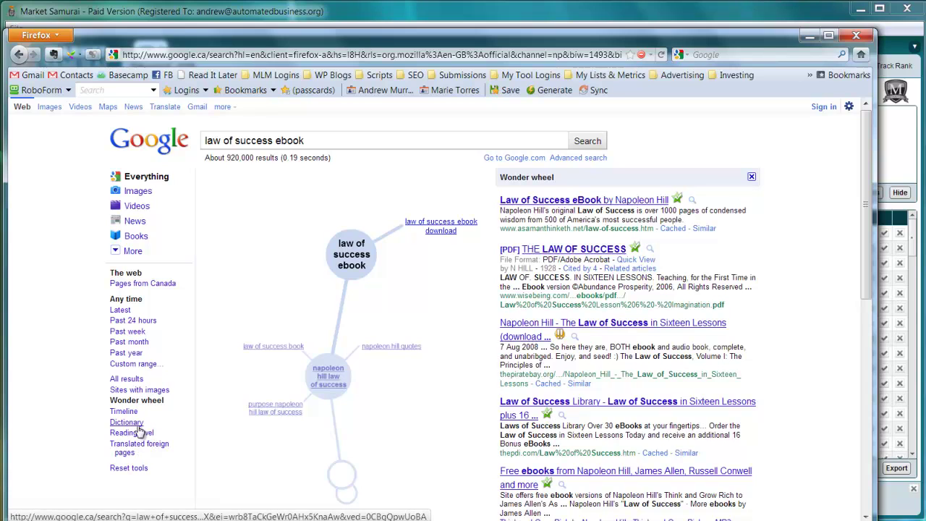
Search the web for "google external keyword tool".
left_click_drag(314, 142, 221, 141)
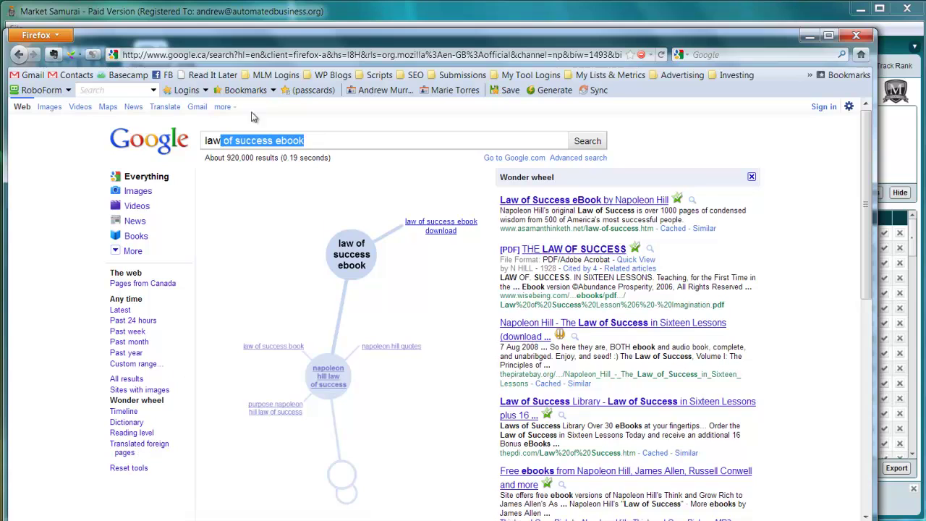
left_click(560, 56)
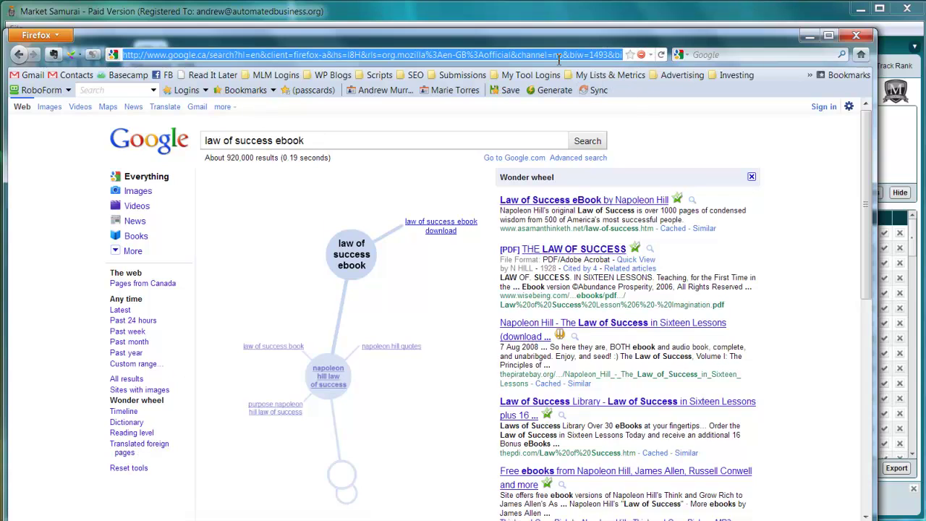
left_click(708, 54)
type("google external")
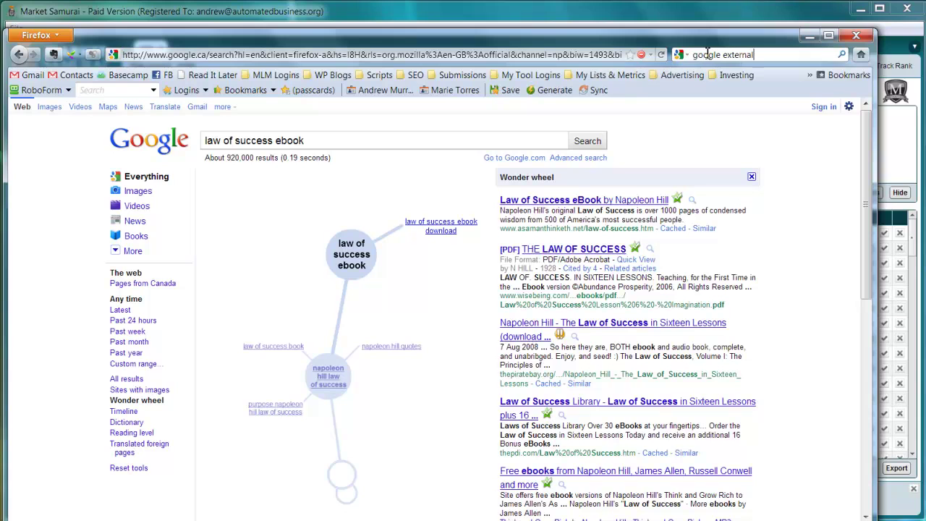
type(" keyword tool")
key("Return")
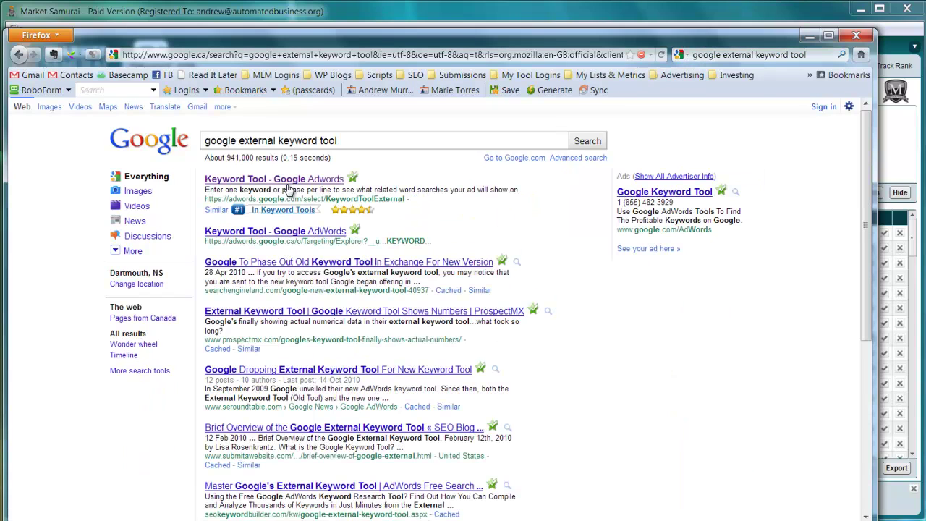
left_click(288, 186)
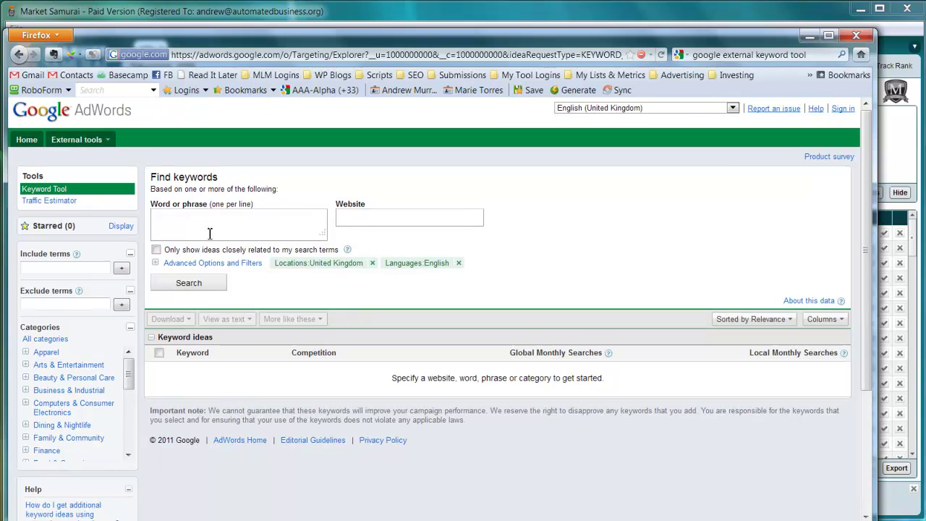
left_click(372, 263)
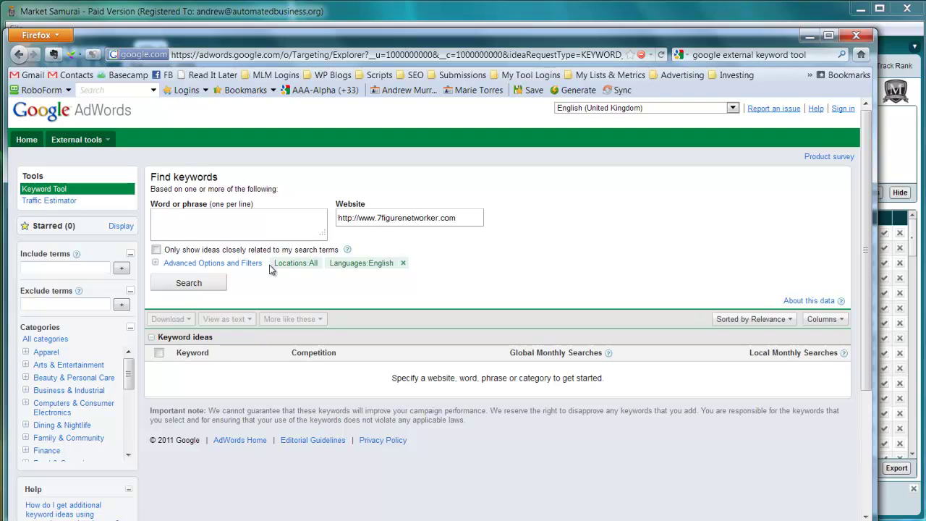
left_click(191, 287)
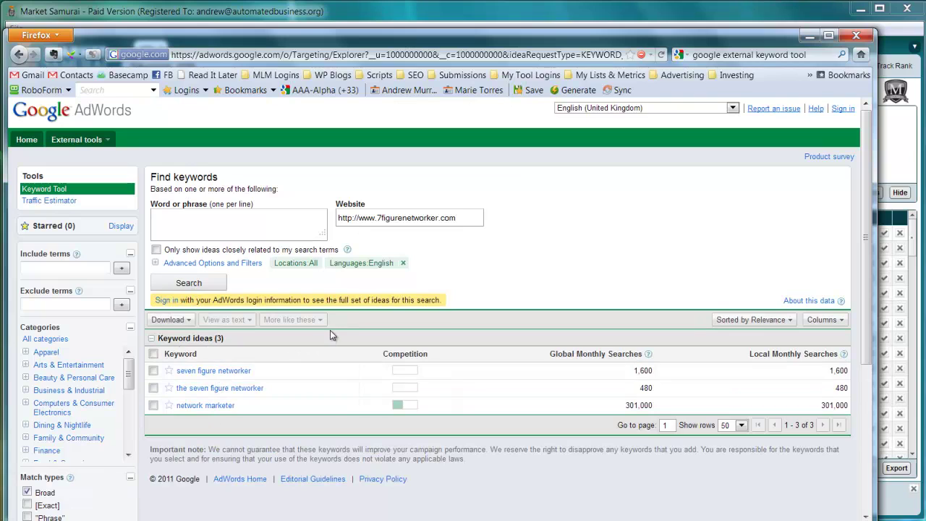
left_click_drag(468, 220, 383, 220)
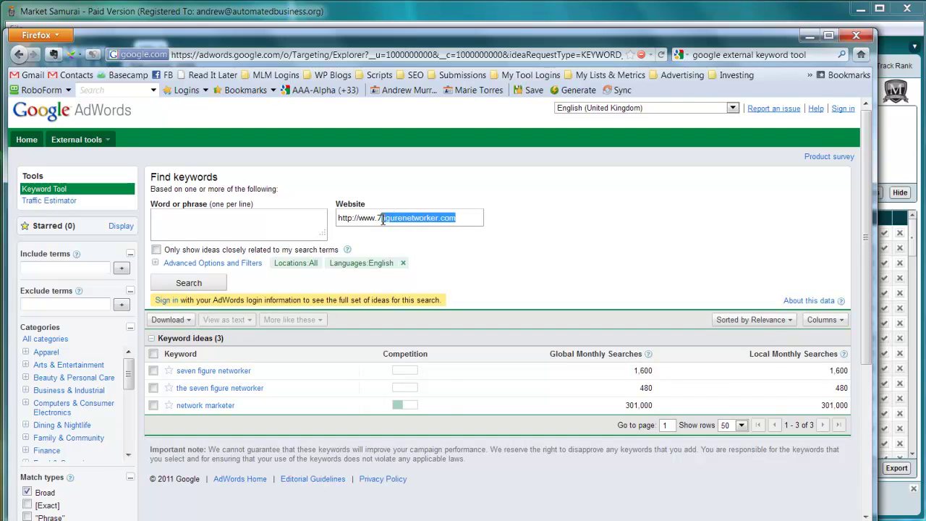
type("mlmbog.net")
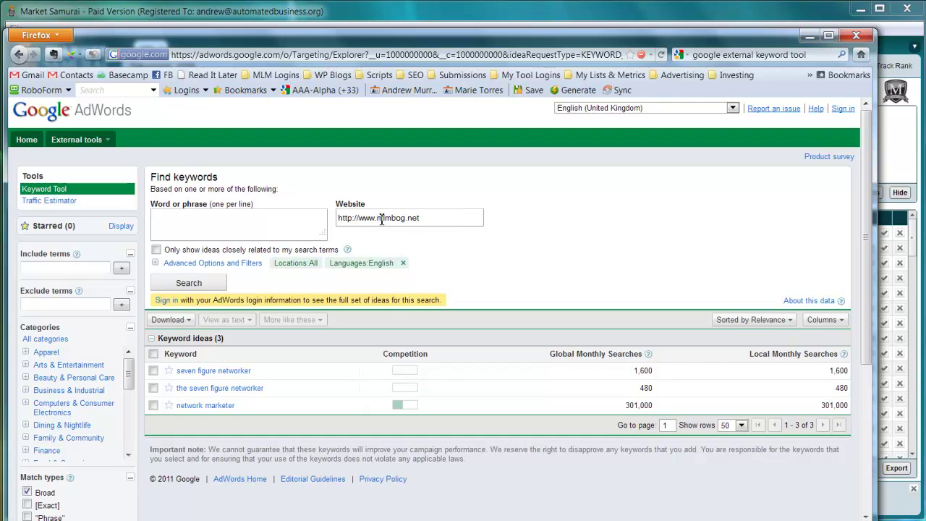
key("Return")
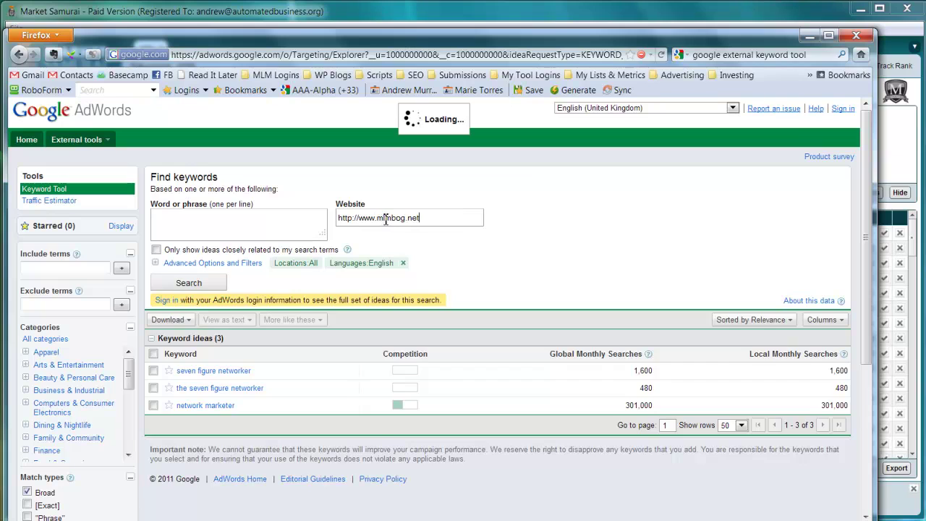
type("l")
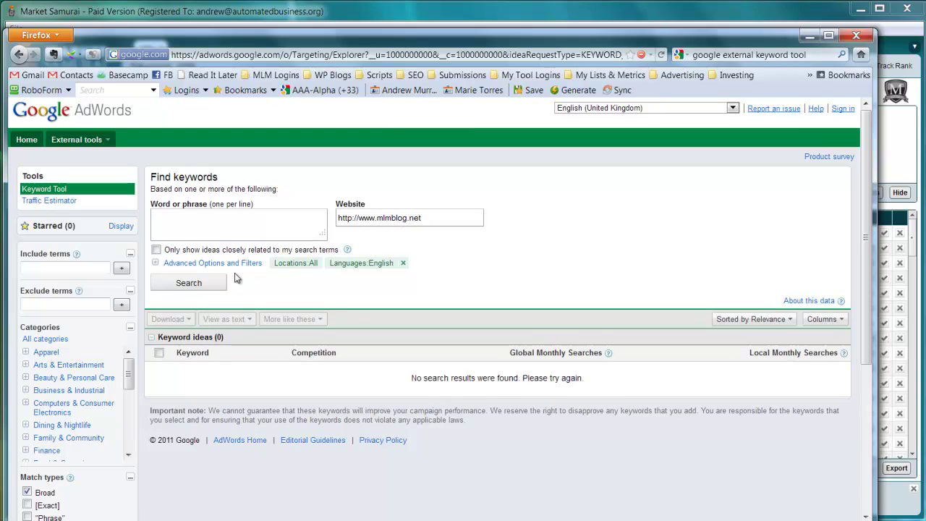
left_click(217, 286)
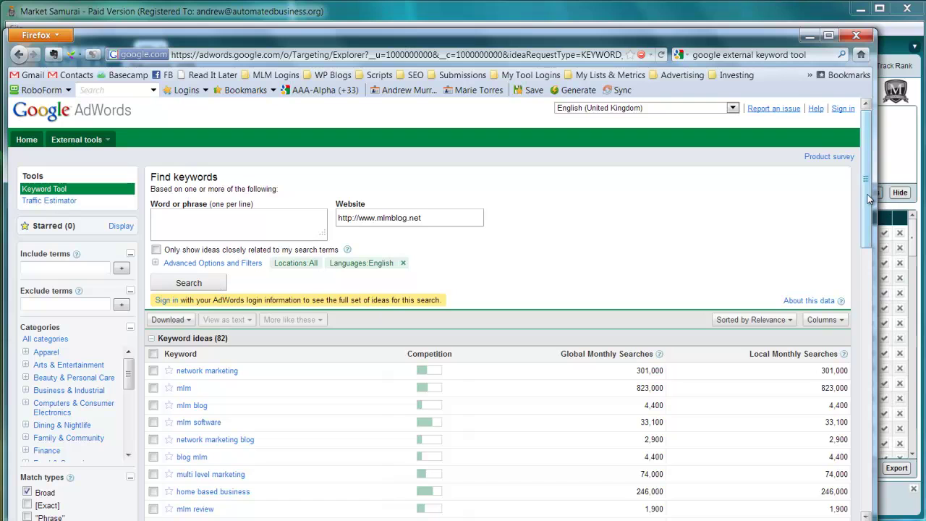
Look through the keyword ideas for mlmblog.net and set the list to show 100 rows per page.
scroll(869, 199, "down", 2)
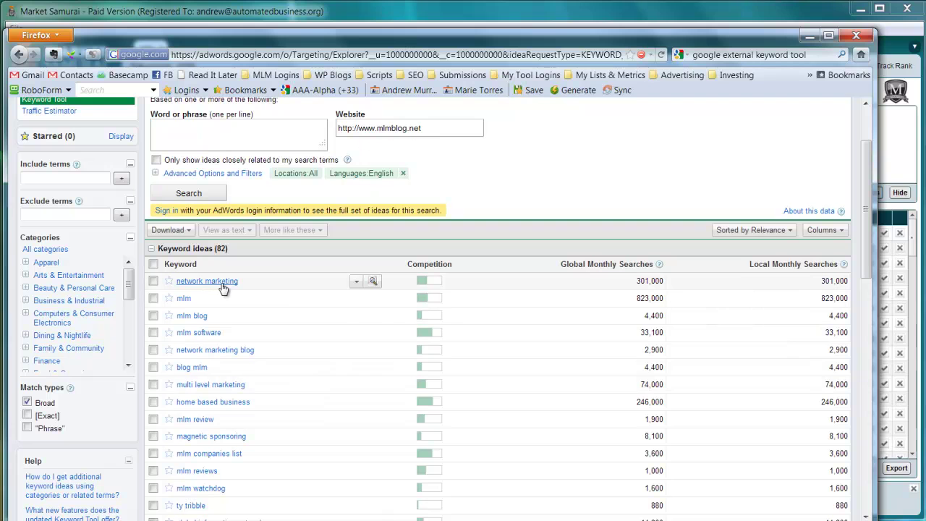
left_click_drag(868, 210, 871, 281)
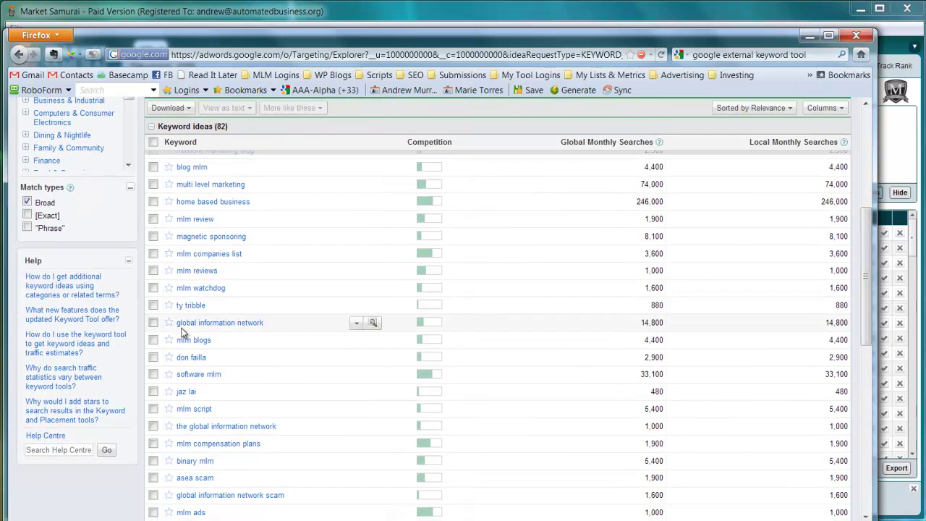
left_click_drag(867, 287, 874, 344)
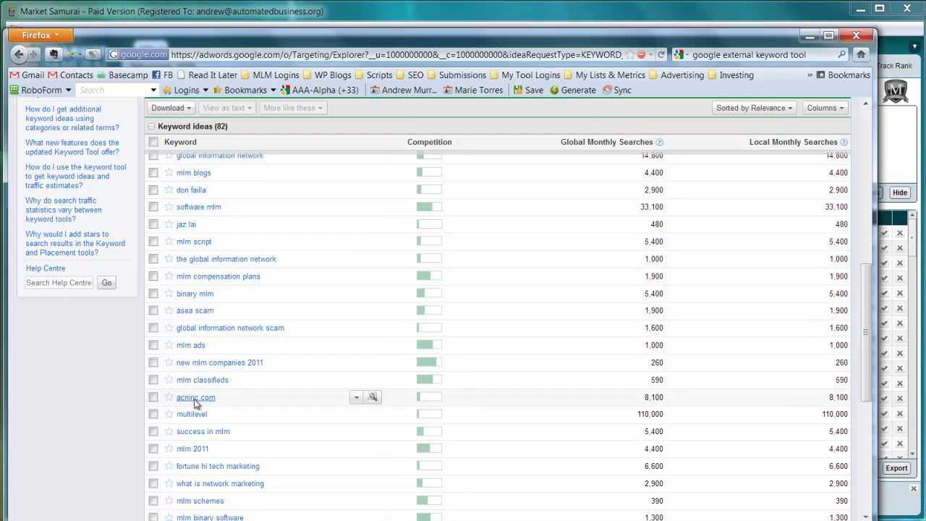
left_click_drag(867, 318, 870, 434)
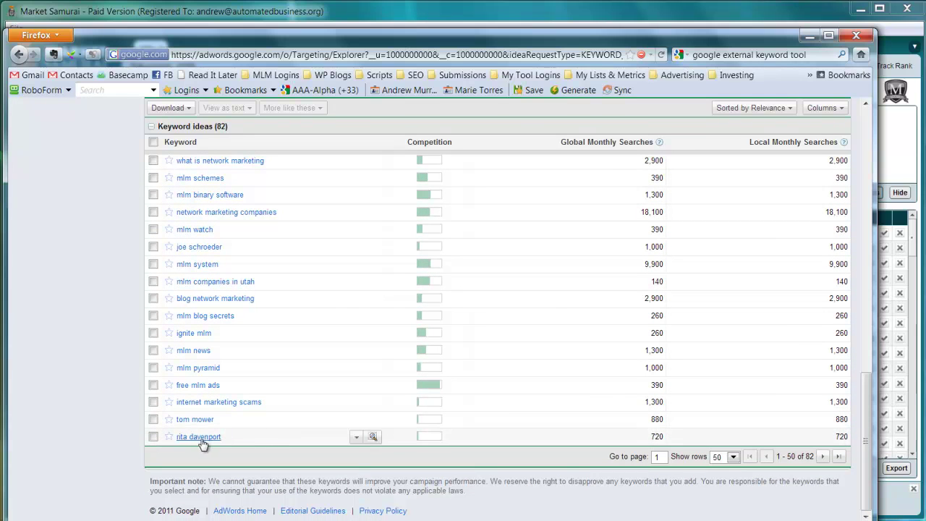
left_click(725, 458)
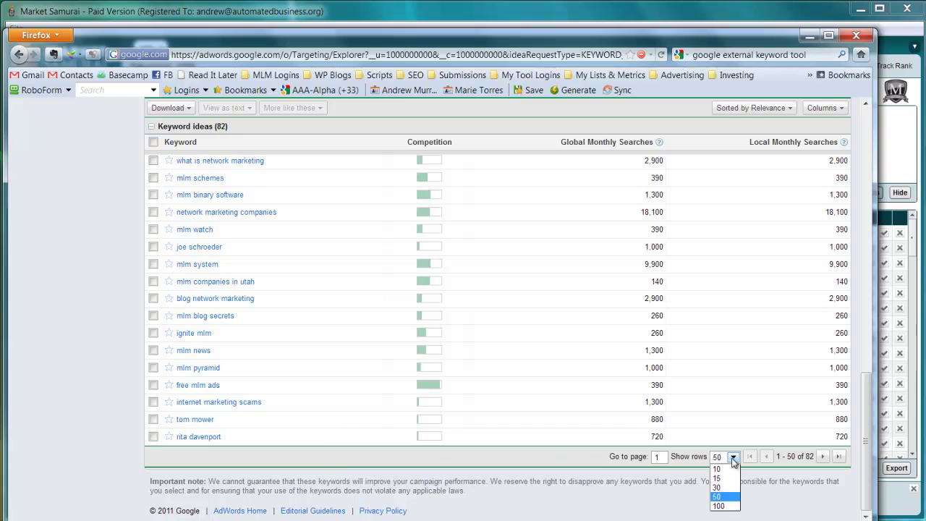
left_click(722, 506)
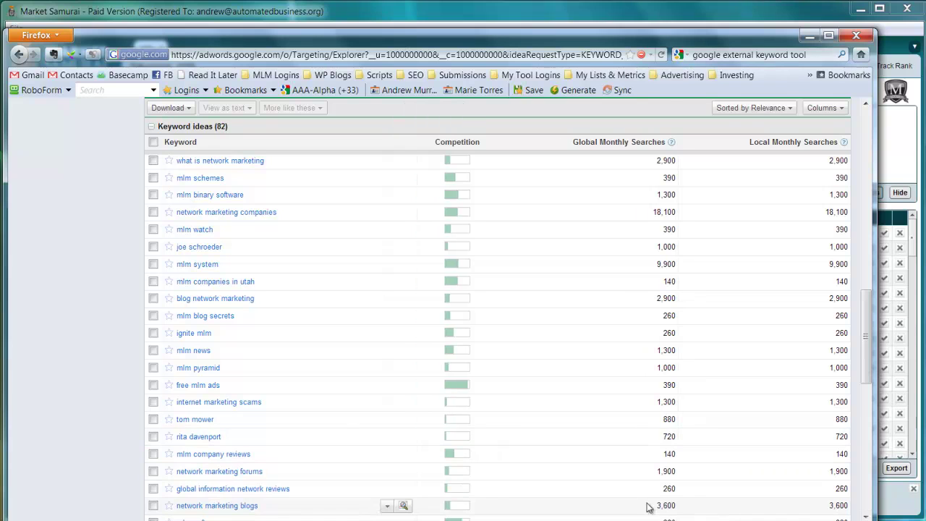
Select all the keyword ideas, download them all in CSV for Excel format and open the file in Excel.
scroll(289, 311, "up", 3)
left_click(154, 143)
left_click(188, 109)
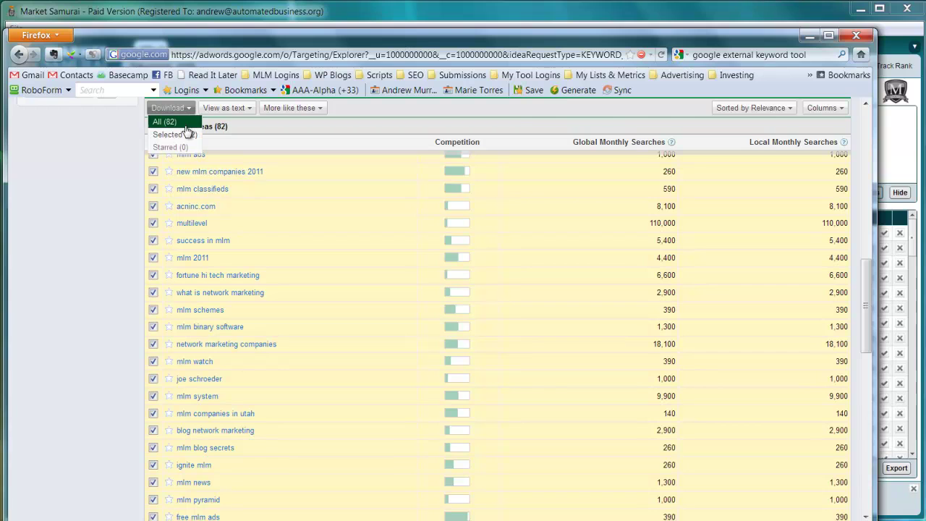
left_click(185, 123)
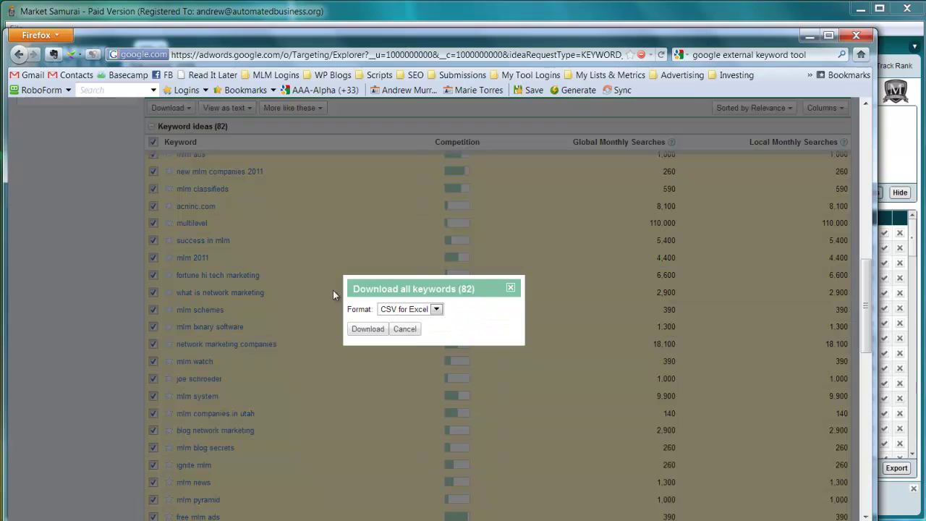
left_click(367, 329)
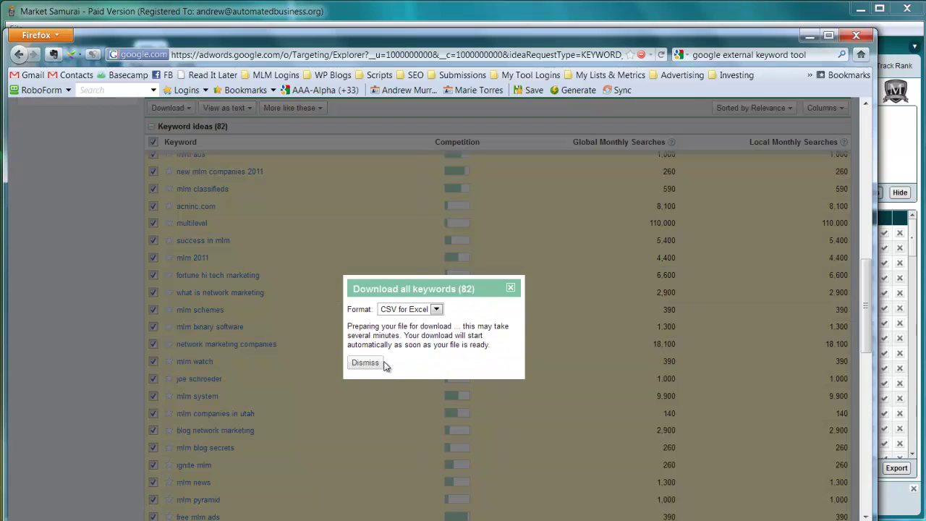
key("Return")
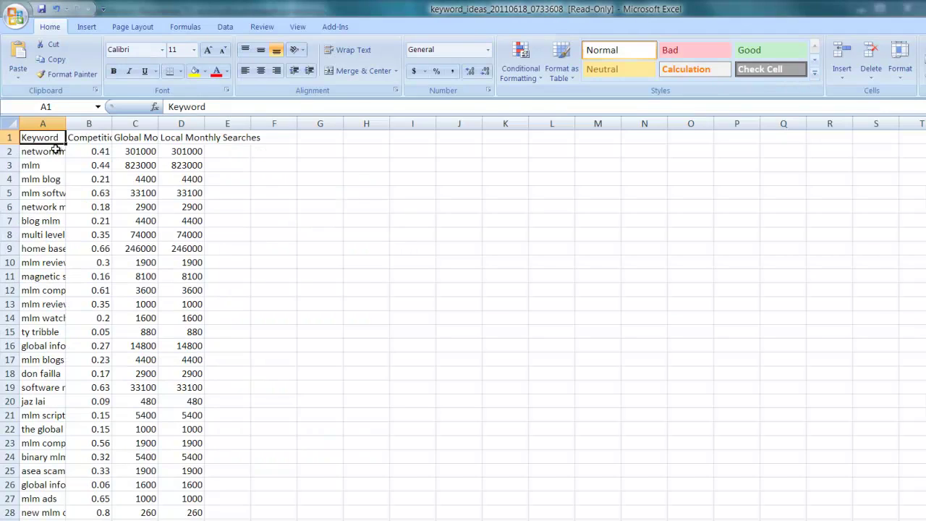
Copy all the keywords in column A from cell A2 downward, leaving out the header.
left_click_drag(57, 149, 43, 516)
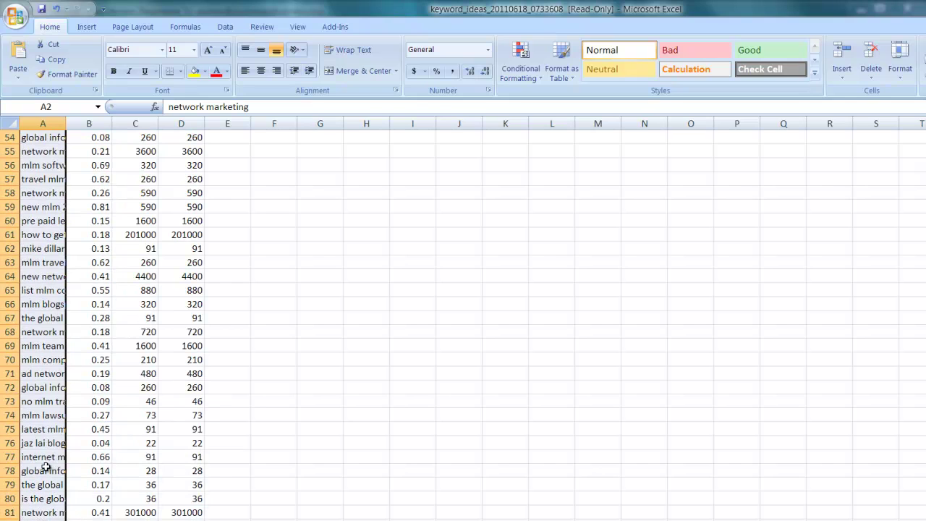
right_click(45, 467)
left_click(101, 266)
scroll(851, 197, "up", 18)
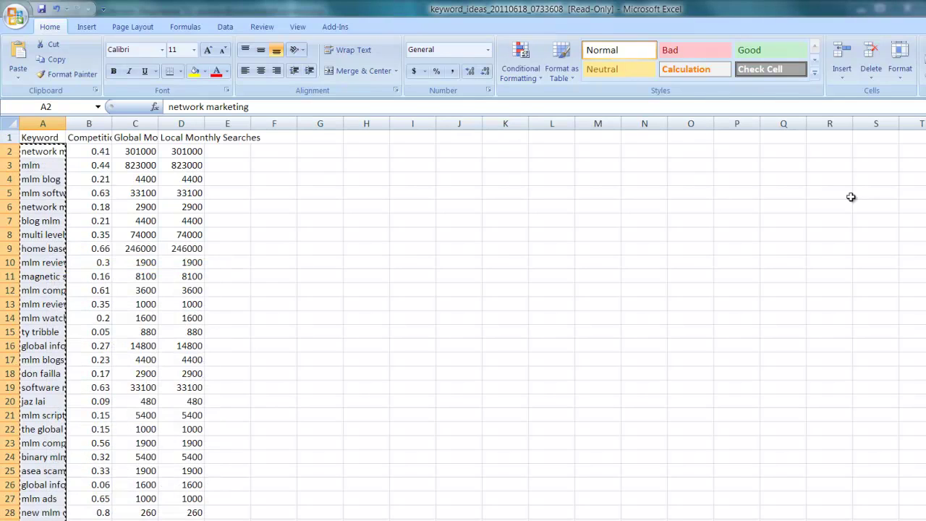
Return to Market Samurai by minimizing Firefox and its Downloads window, and go back to Keyword Generation for the mlm project.
key("alt+Tab")
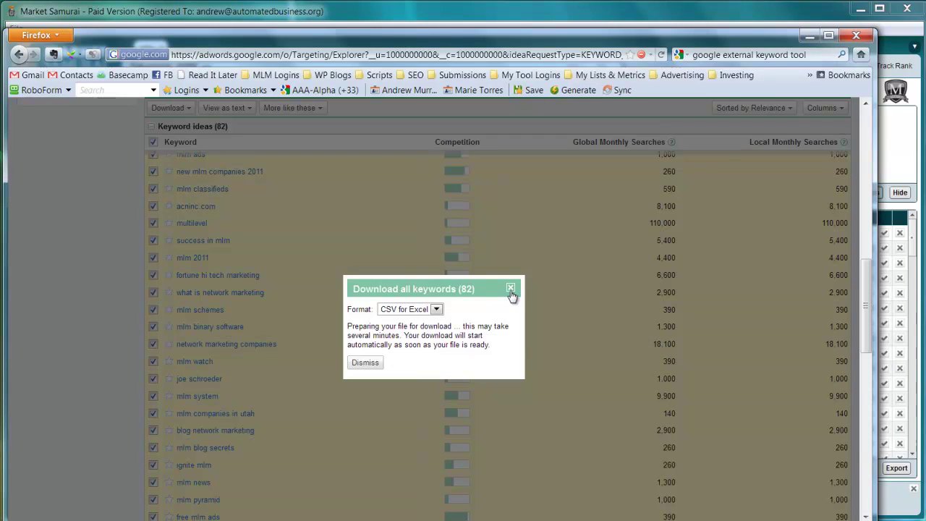
left_click(809, 35)
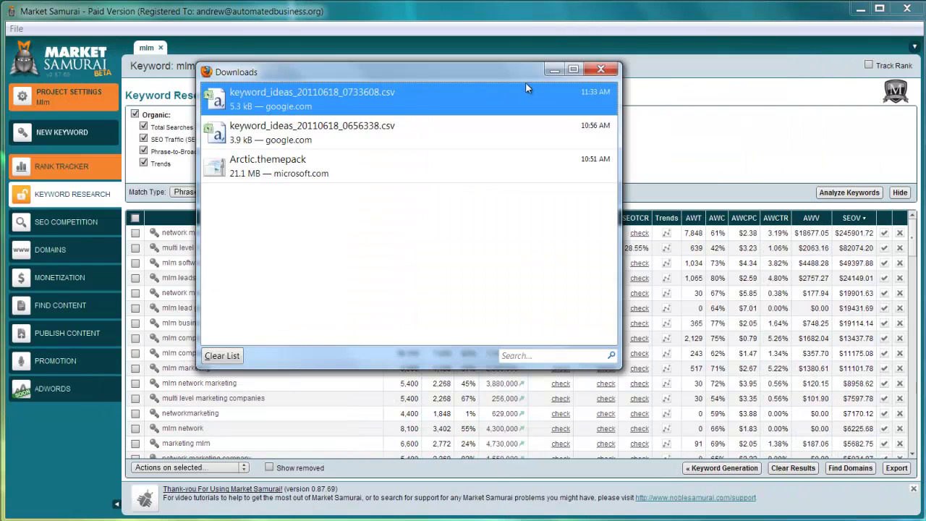
left_click(553, 70)
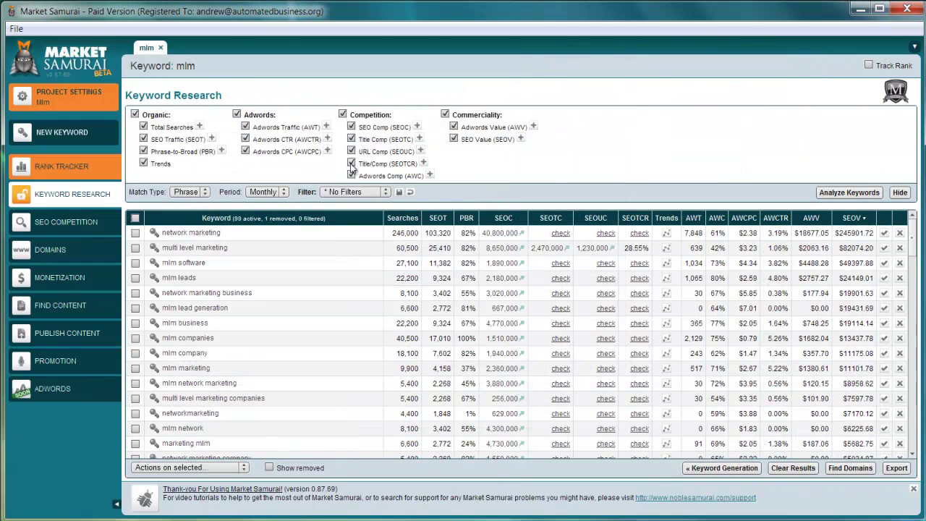
left_click(743, 472)
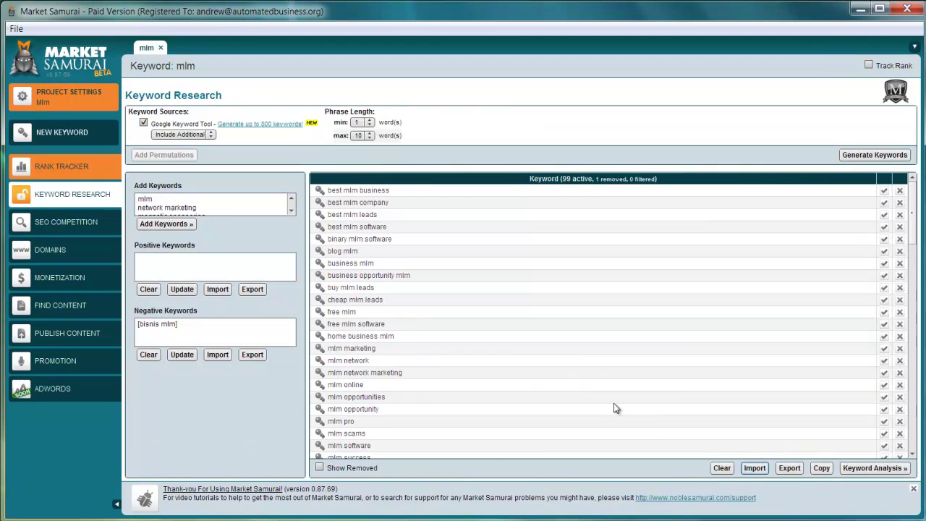
Paste the copied competitor keywords on a new line below "magnetic sponsoring" and add them to the mlm keyword list.
left_click(293, 211)
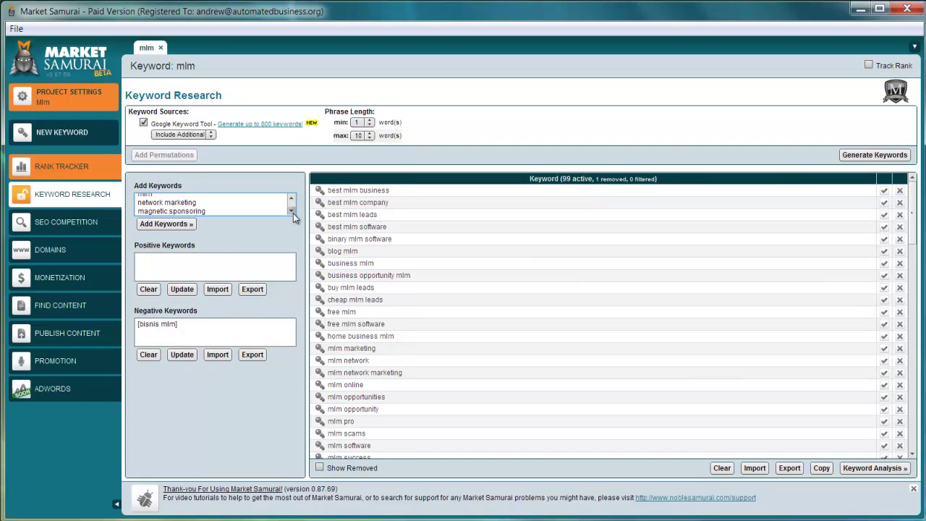
left_click(269, 215)
key("Return")
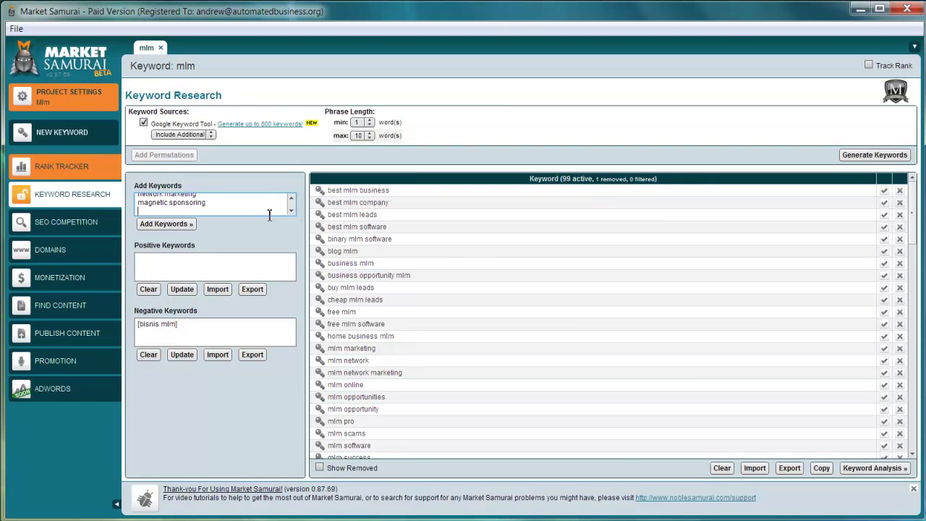
key("ctrl+v")
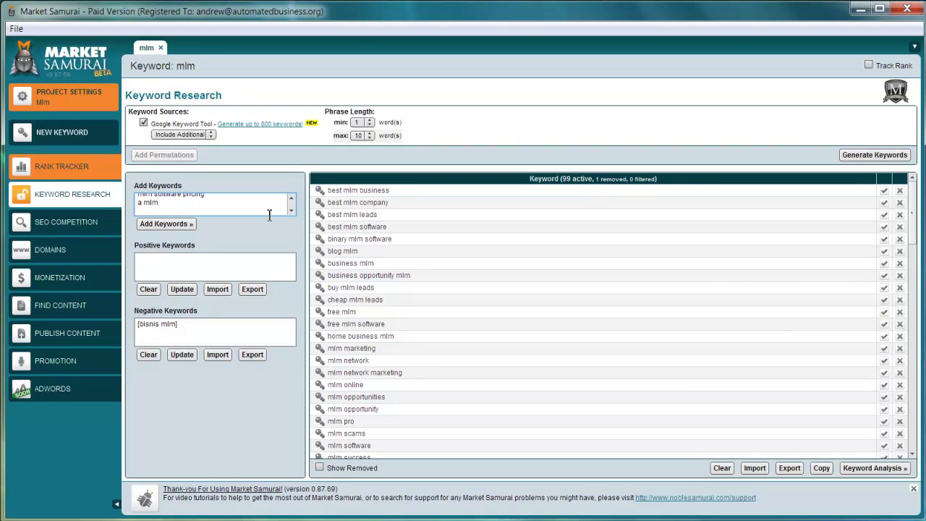
left_click(155, 225)
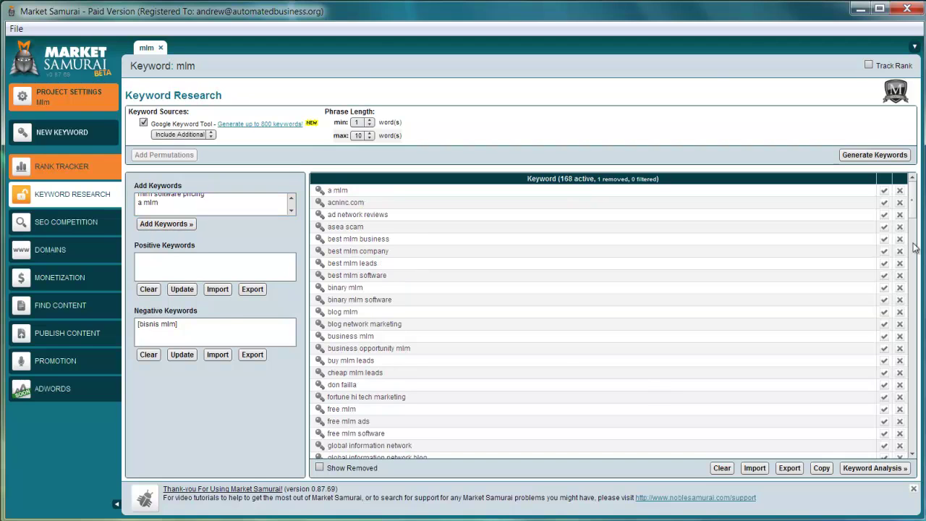
left_click_drag(915, 209, 915, 438)
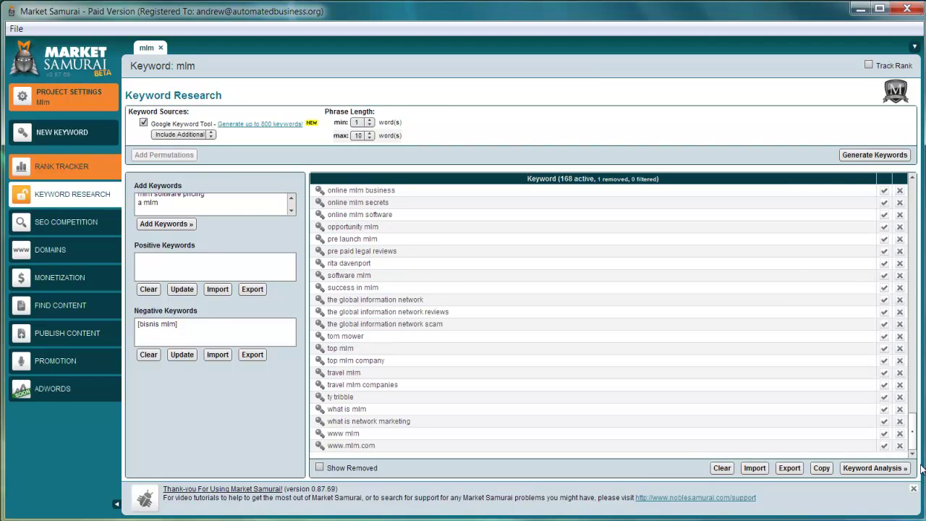
Proceed to Keyword Analysis, select all the keywords including the newly added ones, and analyze them.
left_click(873, 469)
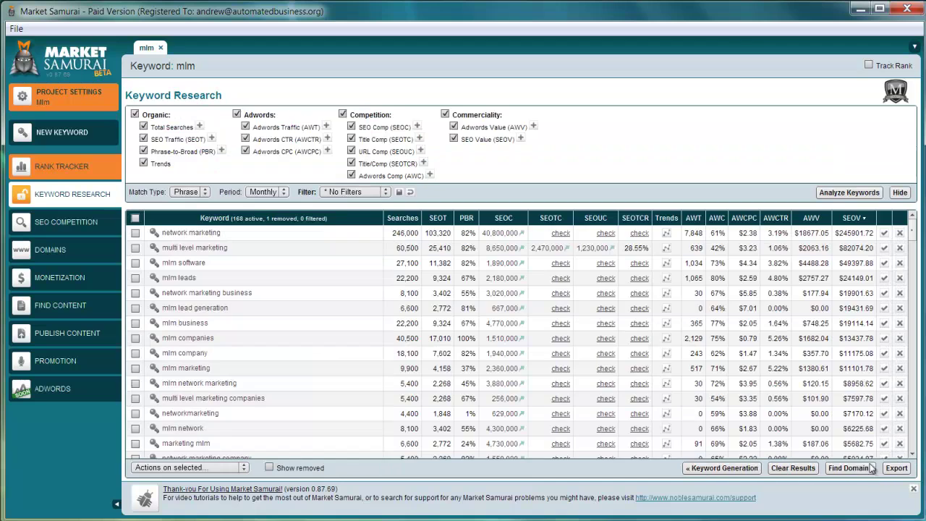
left_click_drag(917, 235, 915, 371)
scroll(914, 369, "up", 3)
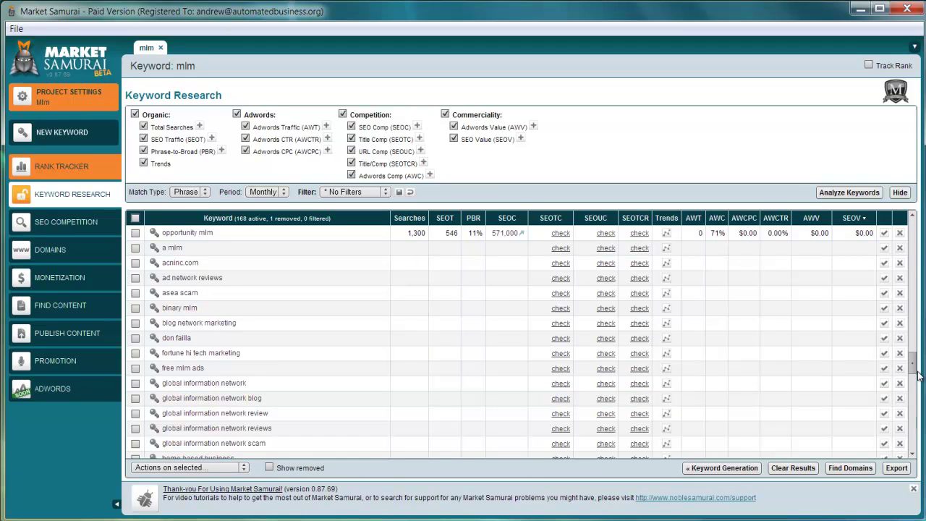
scroll(917, 377, "down", 5)
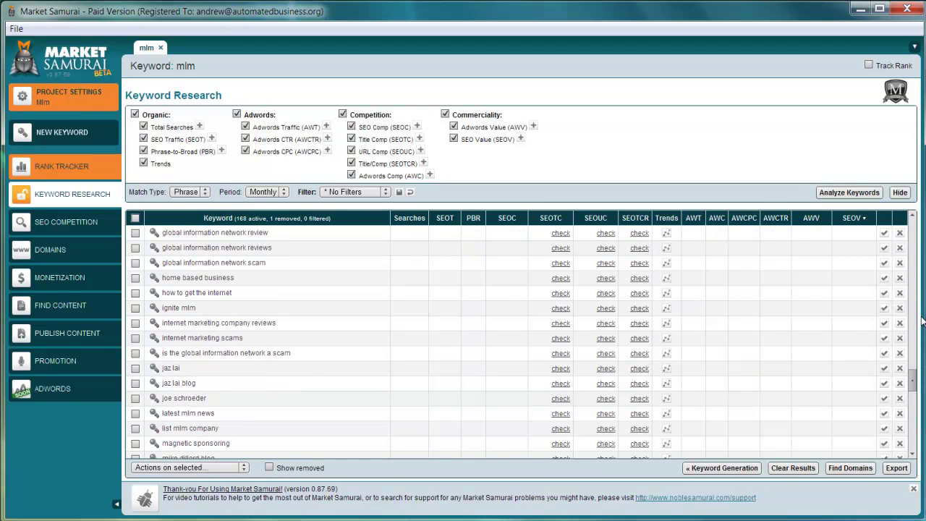
scroll(919, 311, "up", 10)
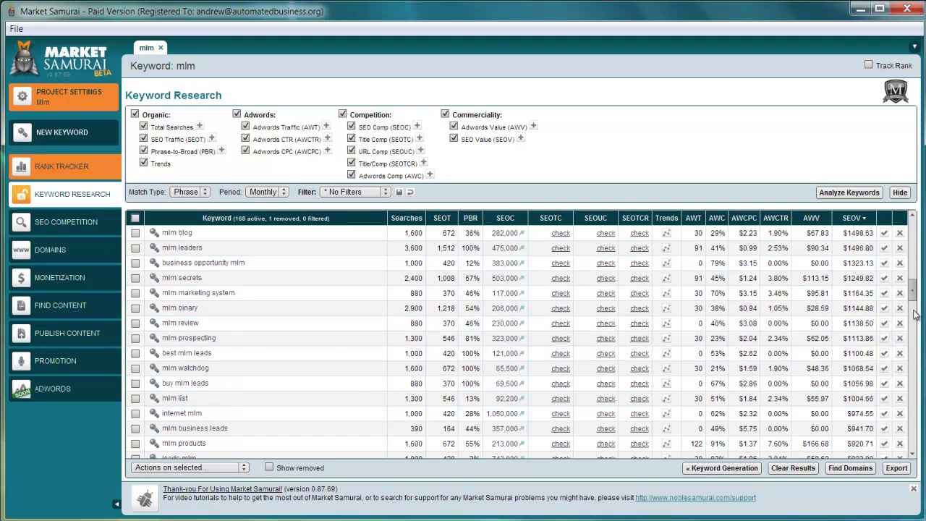
scroll(916, 361, "down", 10)
left_click_drag(916, 389, 913, 490)
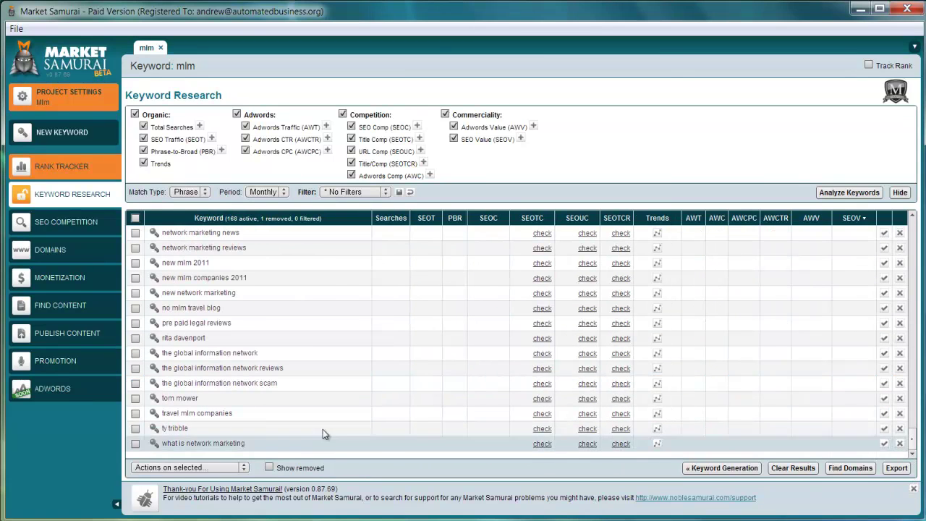
left_click(135, 219)
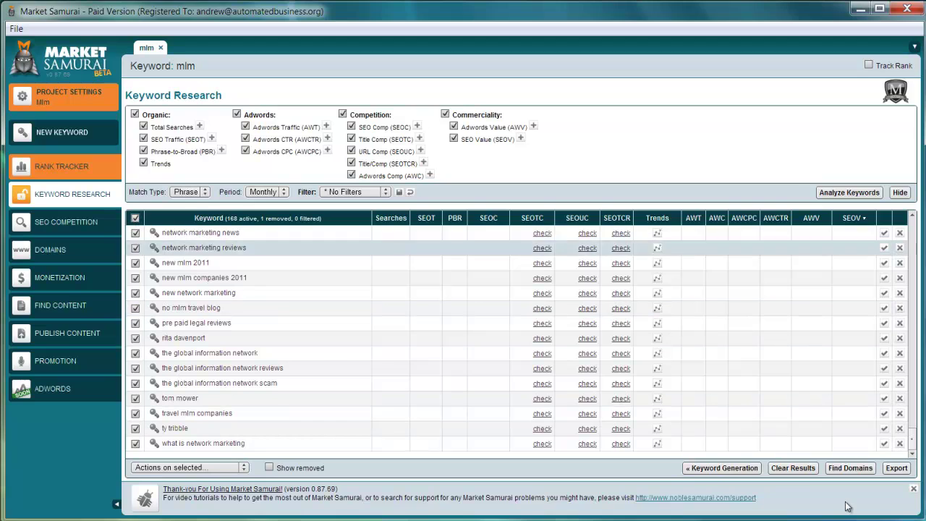
left_click(849, 194)
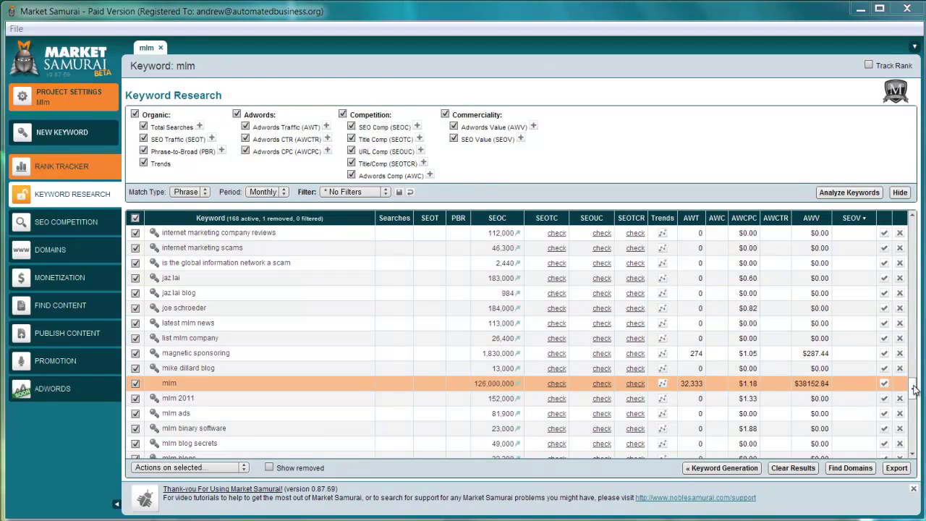
Sort the analyzed keywords by SEO Comp (SEOC) from lowest to highest.
left_click_drag(914, 385, 916, 362)
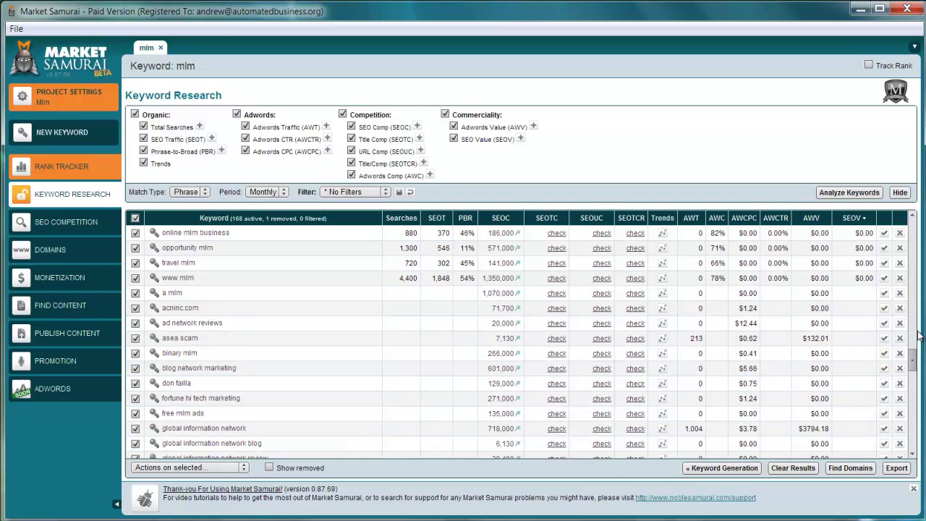
scroll(918, 333, "up", 5)
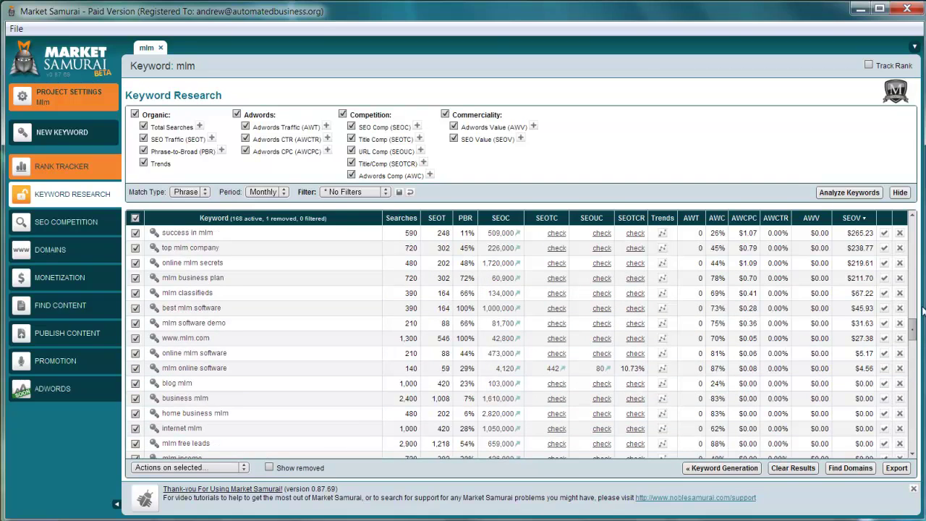
scroll(919, 275, "up", 10)
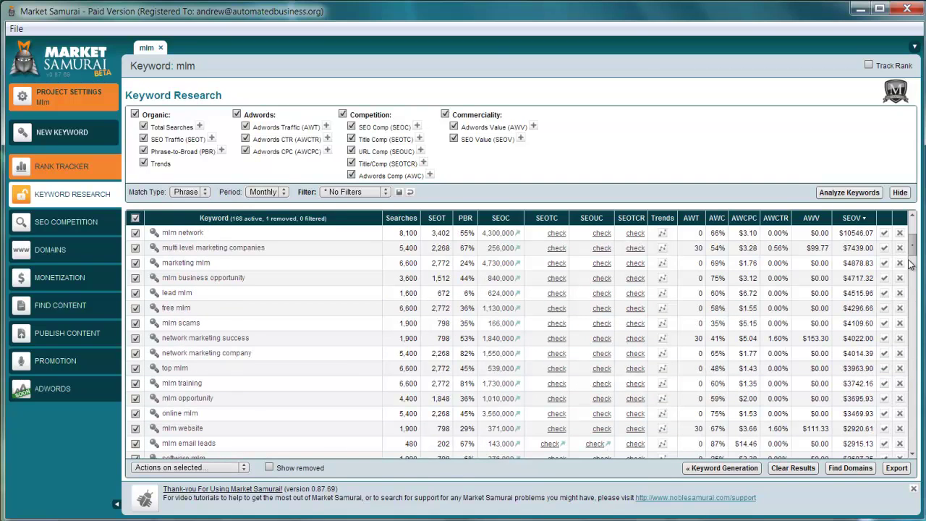
scroll(903, 239, "up", 3)
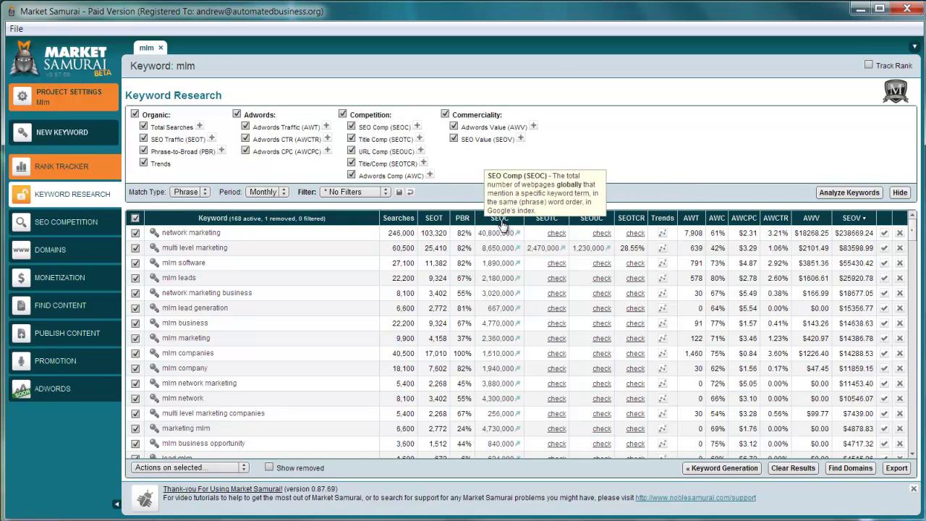
left_click(502, 219)
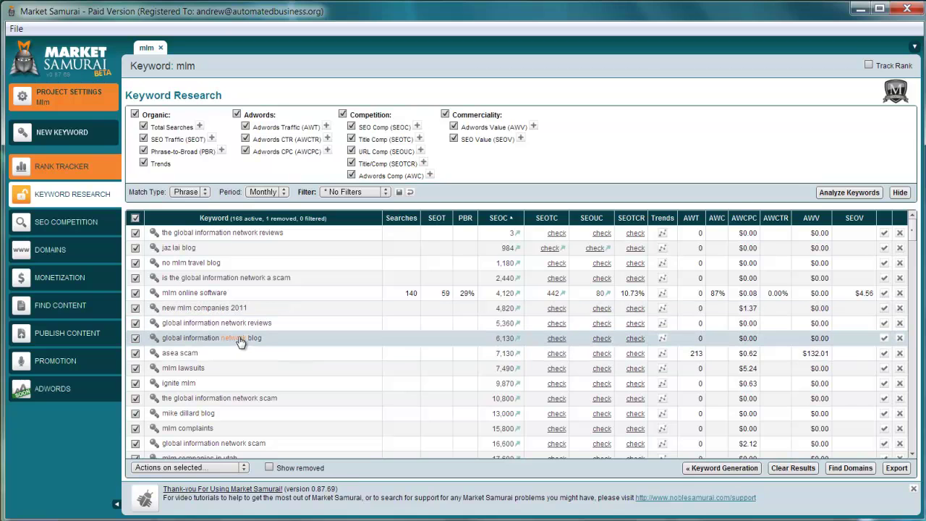
Look through the sorted keywords, comparing their SEO competition with their monthly searches.
scroll(490, 366, "down", 3)
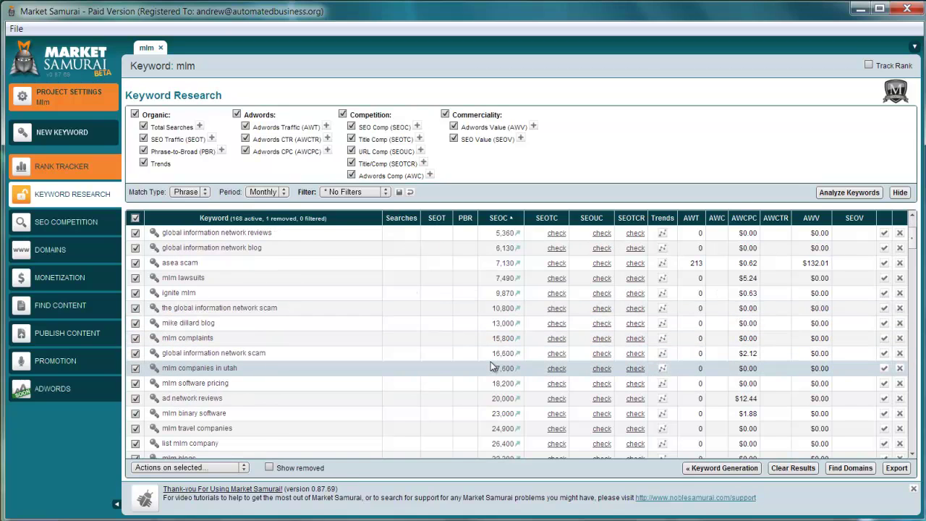
scroll(499, 370, "down", 2)
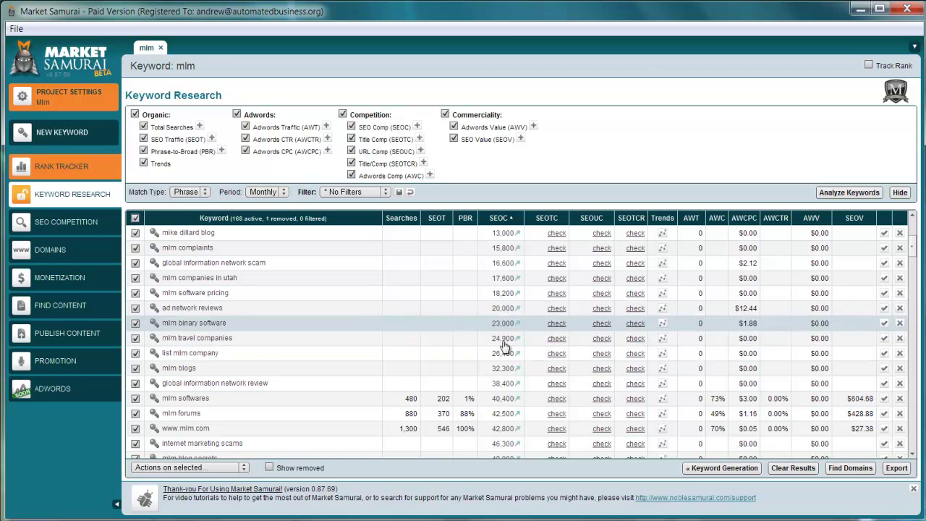
scroll(502, 328, "up", 1)
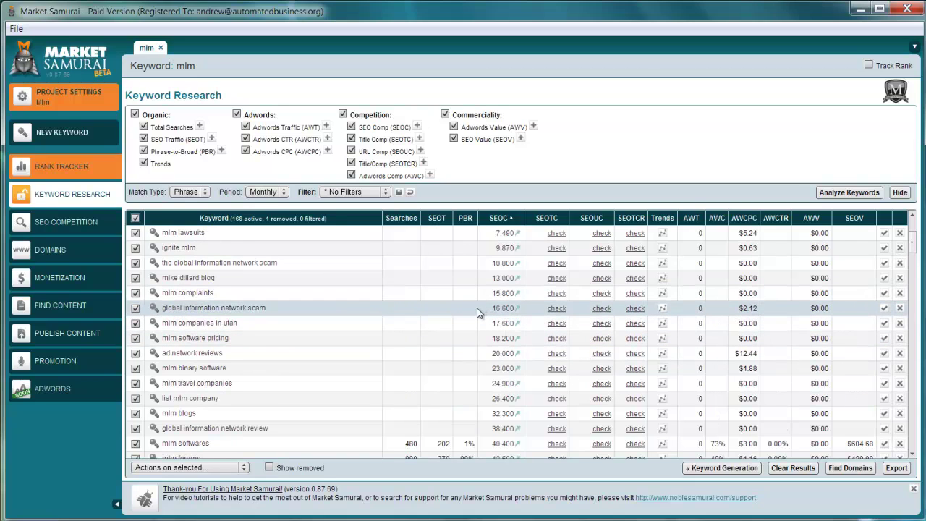
scroll(477, 313, "down", 4)
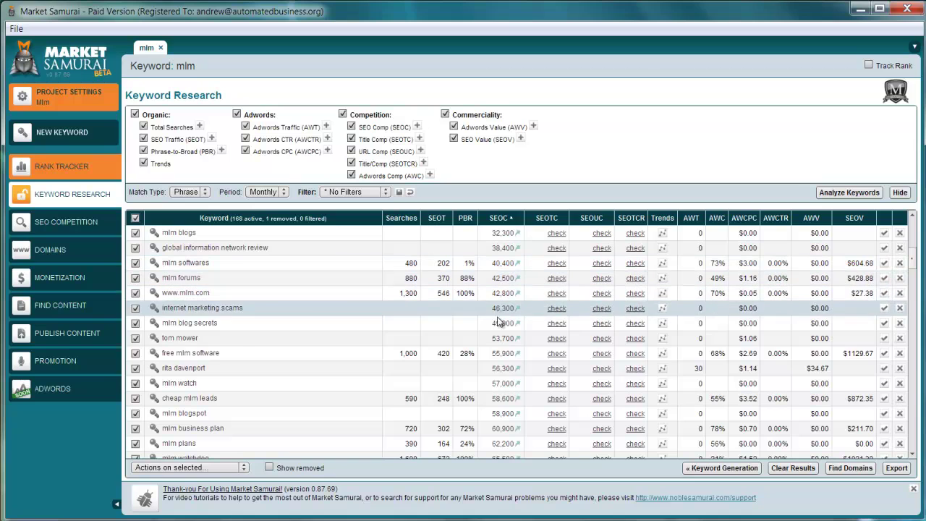
scroll(504, 375, "down", 1)
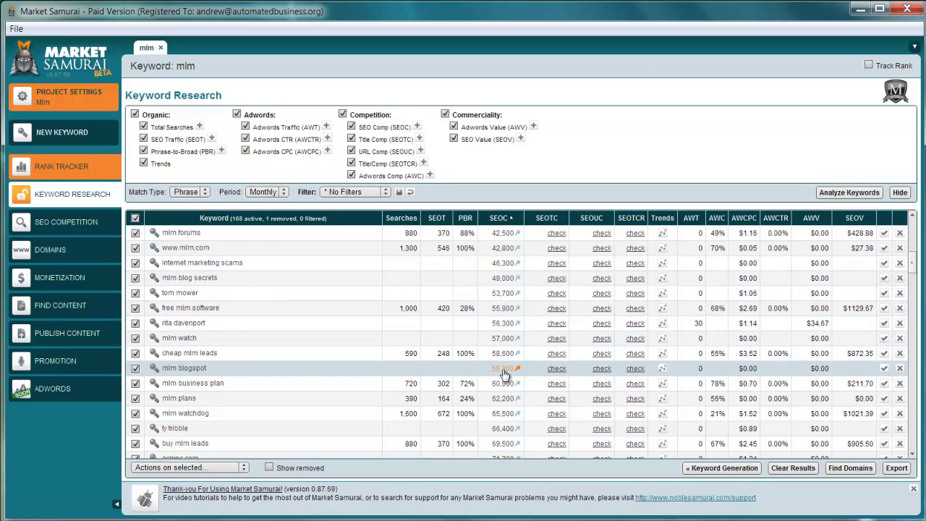
scroll(504, 374, "down", 1)
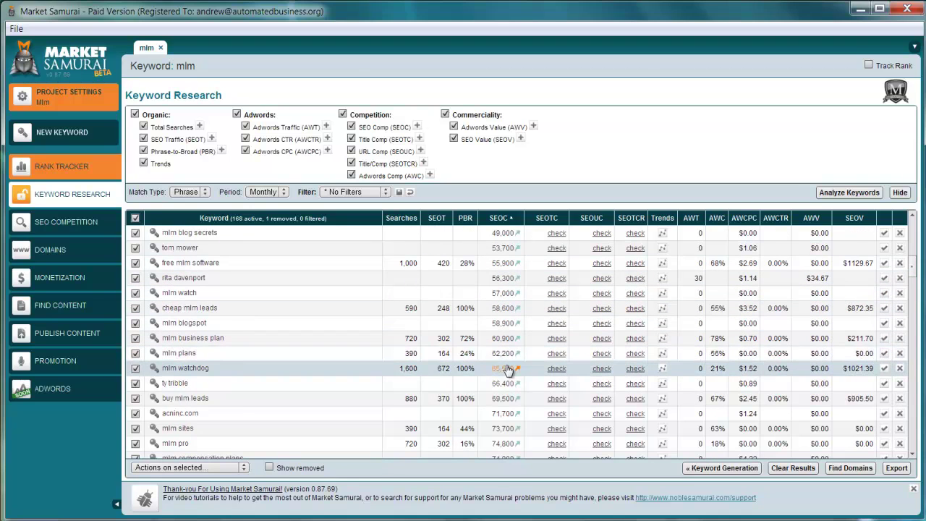
scroll(507, 372, "down", 3)
scroll(507, 372, "down", 1)
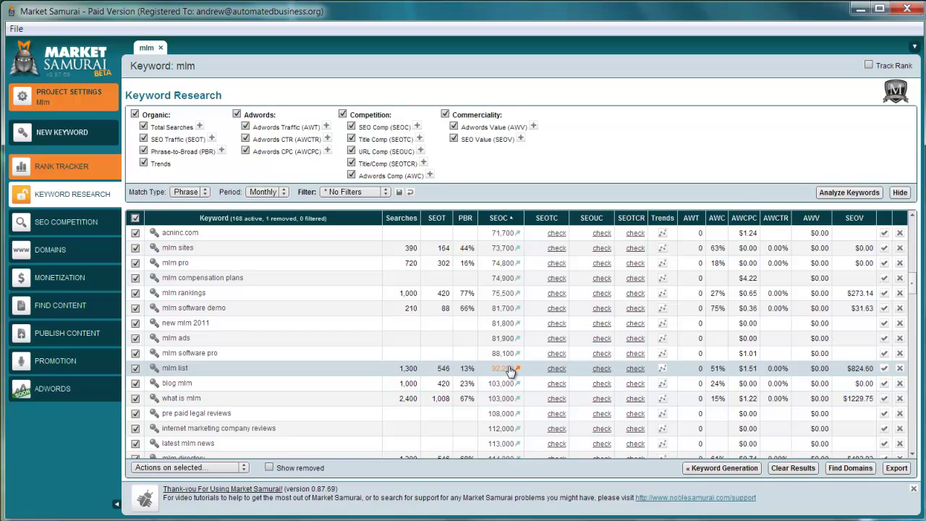
scroll(504, 384, "down", 1)
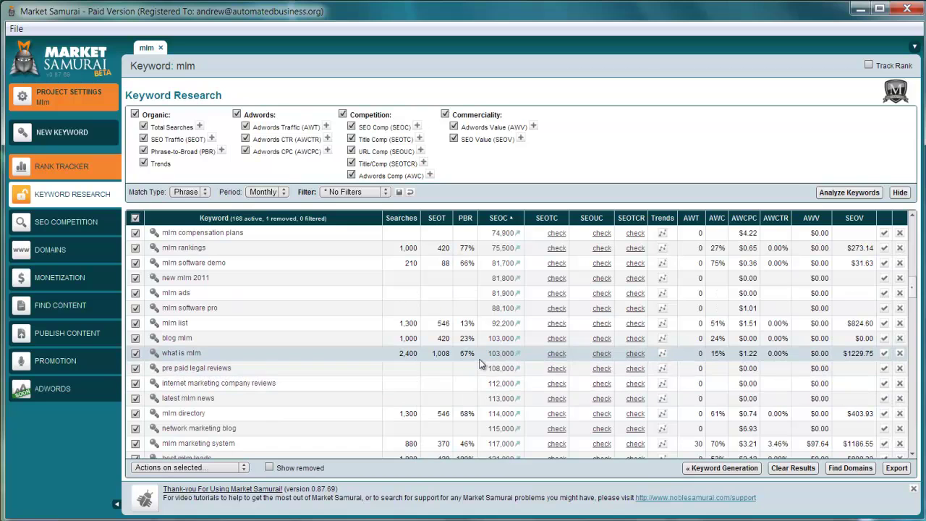
scroll(481, 370, "down", 2)
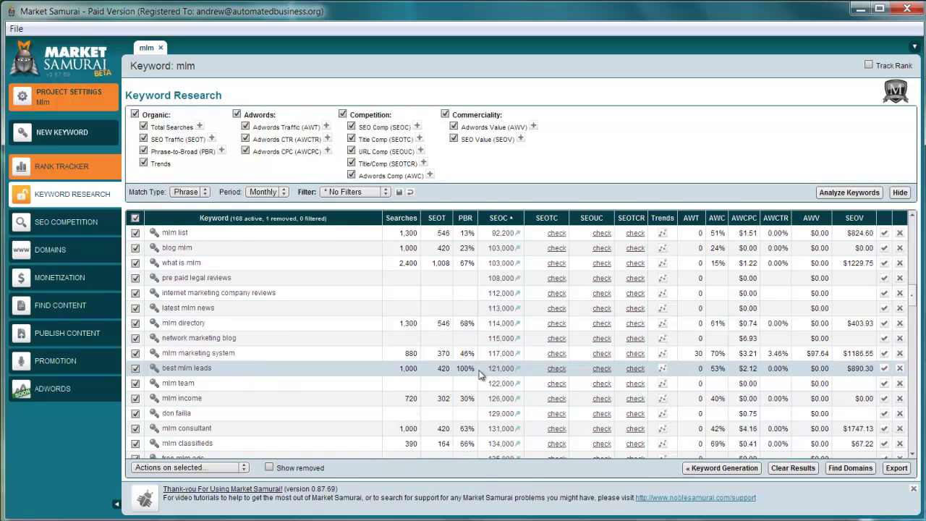
scroll(478, 374, "down", 3)
scroll(478, 374, "down", 4)
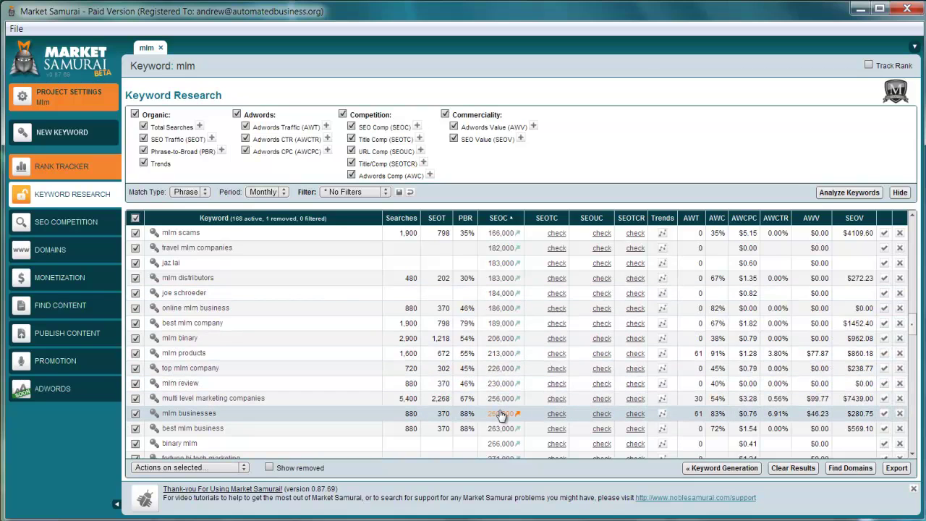
scroll(500, 414, "up", 7)
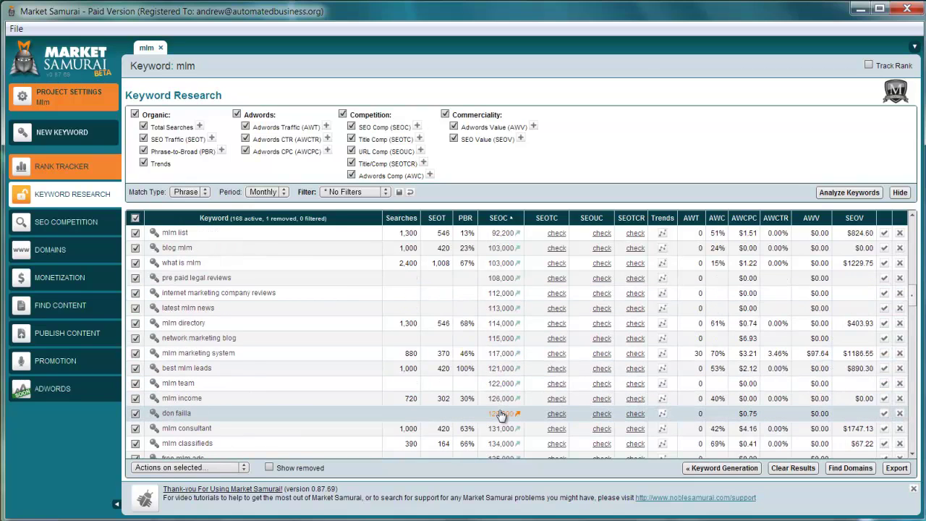
scroll(500, 415, "up", 10)
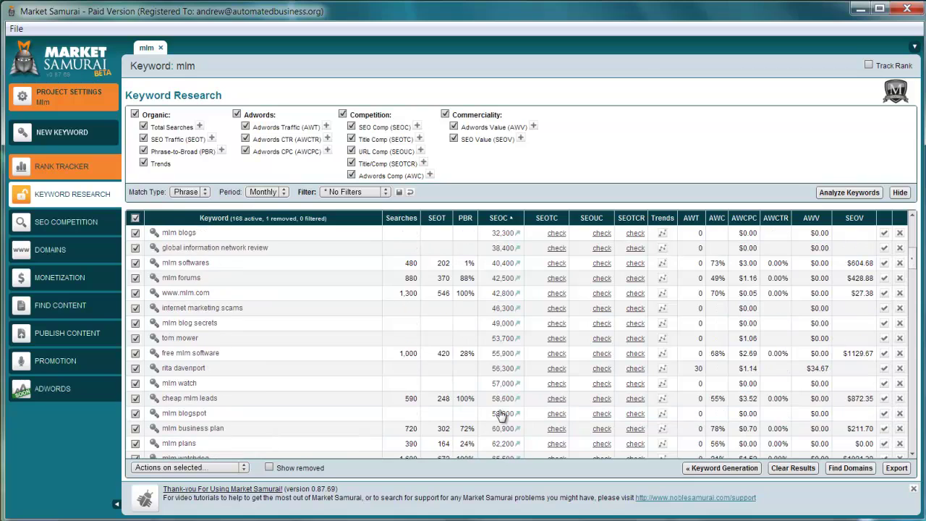
scroll(500, 415, "up", 2)
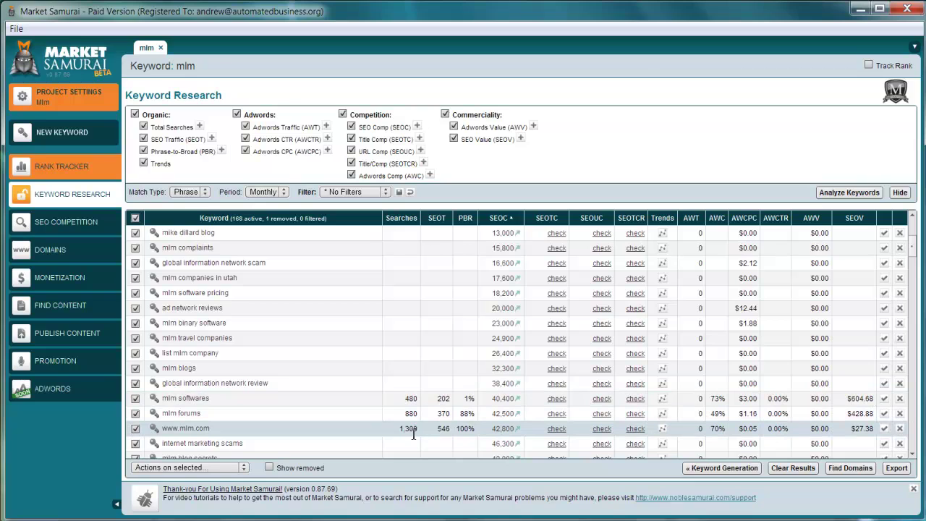
left_click_drag(399, 430, 416, 432)
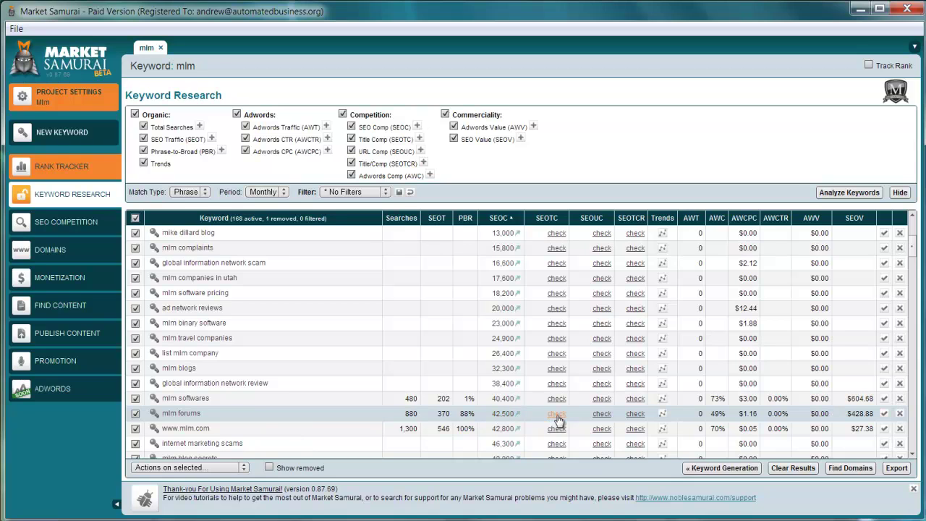
scroll(557, 419, "up", 3)
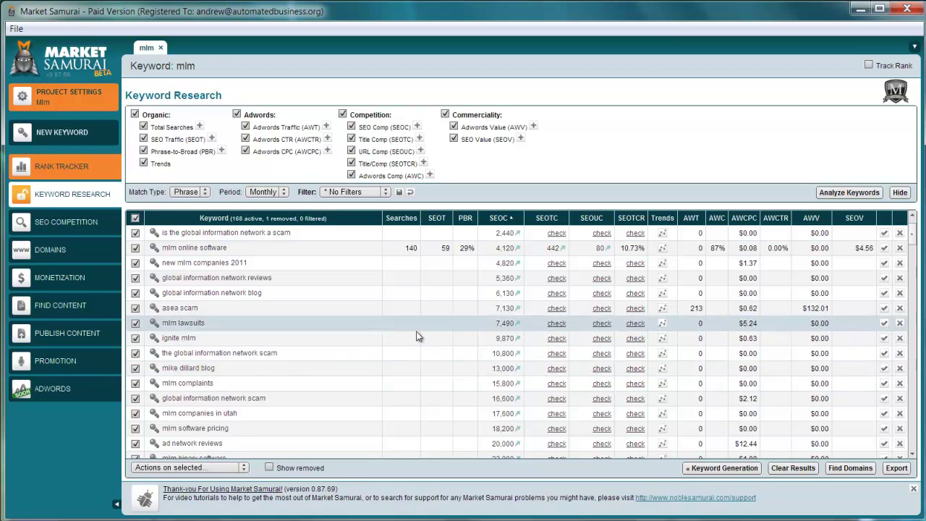
scroll(414, 334, "up", 1)
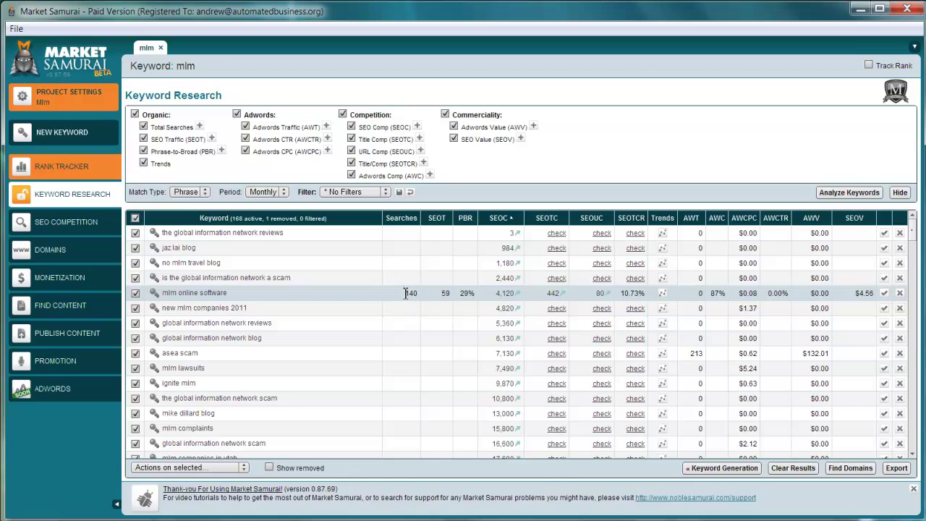
double_click(421, 295)
left_click(423, 296)
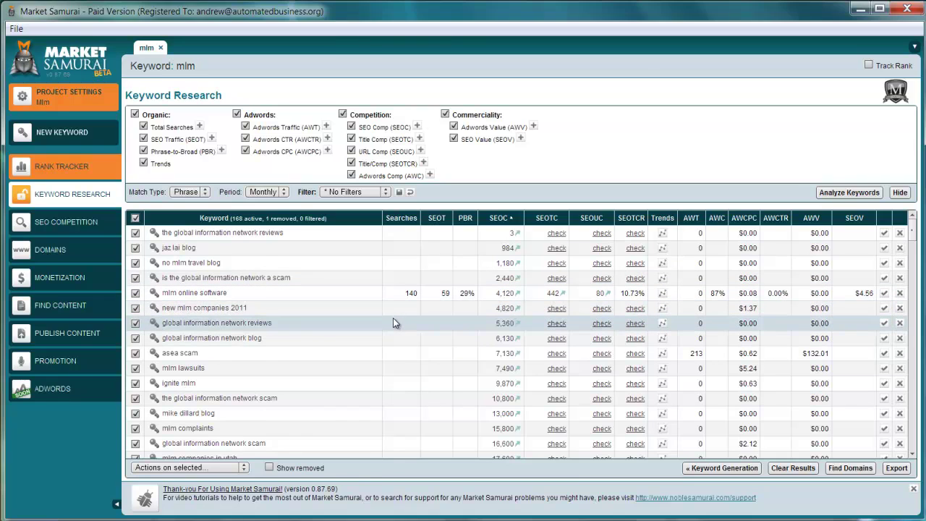
scroll(393, 323, "down", 3)
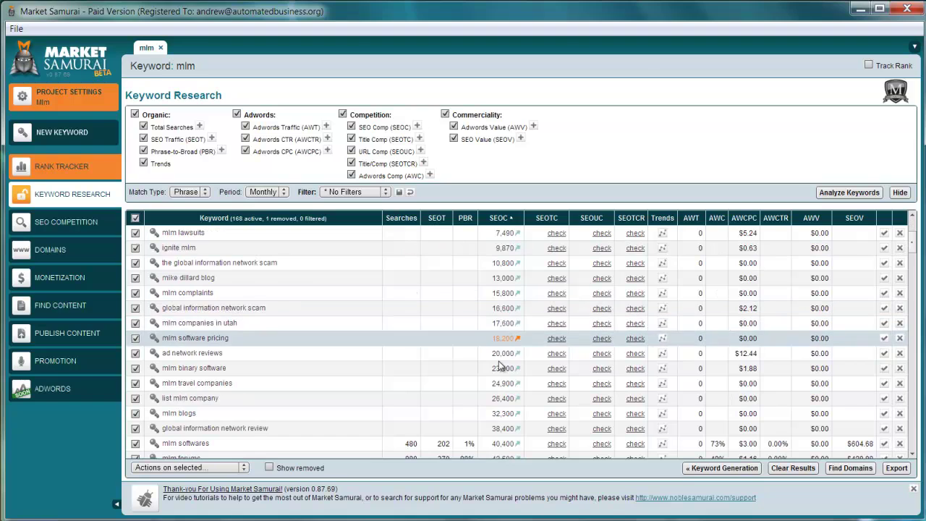
Examine the Adwords CPC of the keyword "mlm forums" and open that keyword for its own research.
scroll(500, 367, "down", 1)
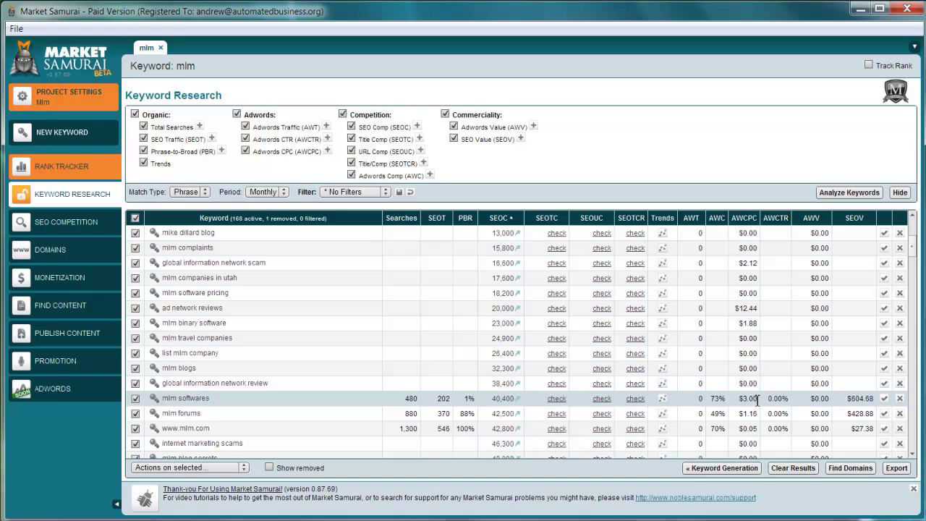
left_click_drag(758, 414, 746, 417)
left_click(154, 416)
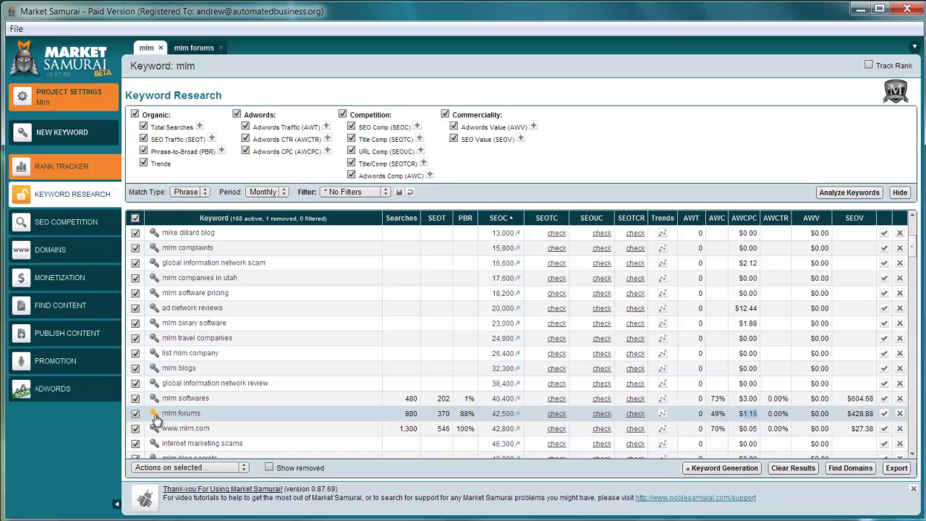
left_click(194, 49)
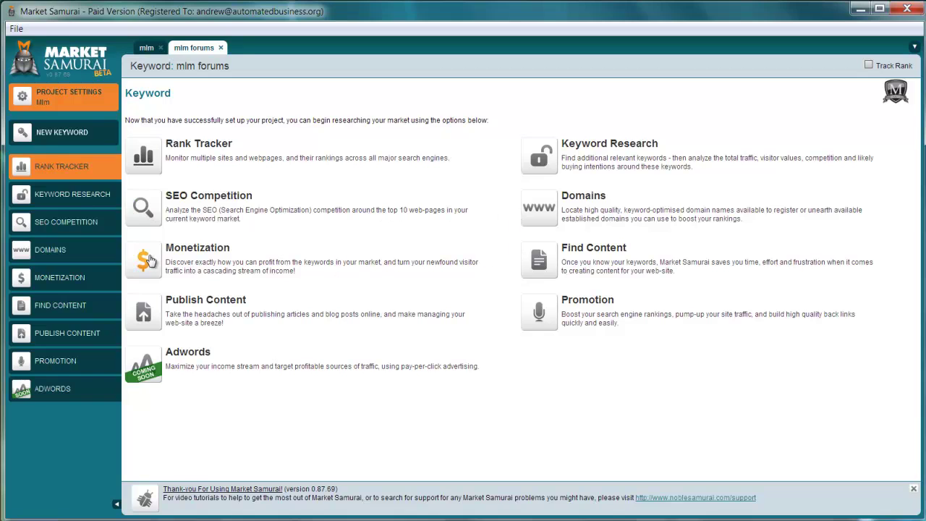
Generate the SEO Competition results for "mlm forums" with all on-page and off-page columns, and examine the top-ranking pages.
left_click(65, 223)
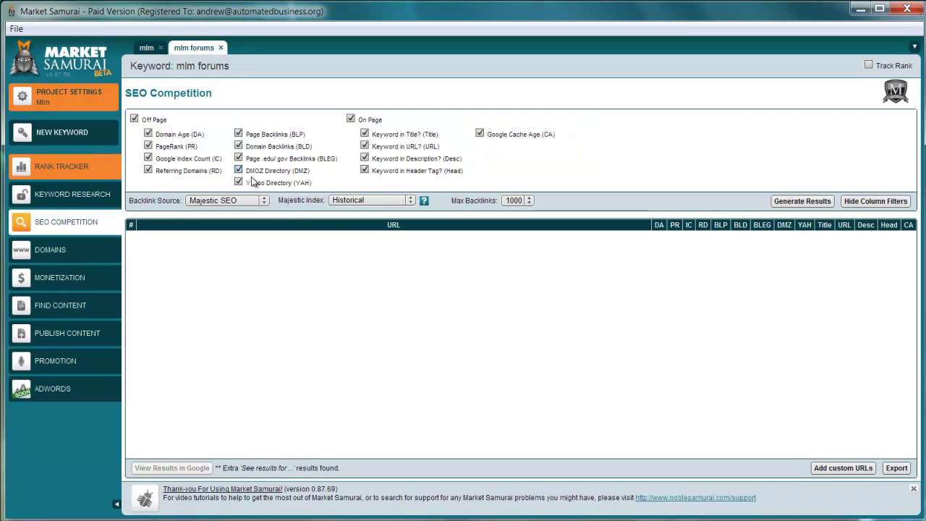
left_click(788, 203)
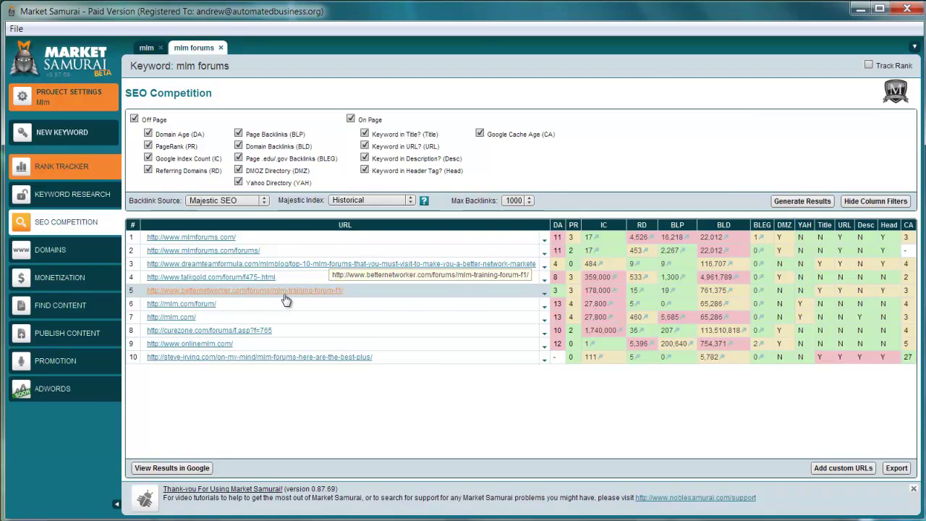
left_click(327, 298)
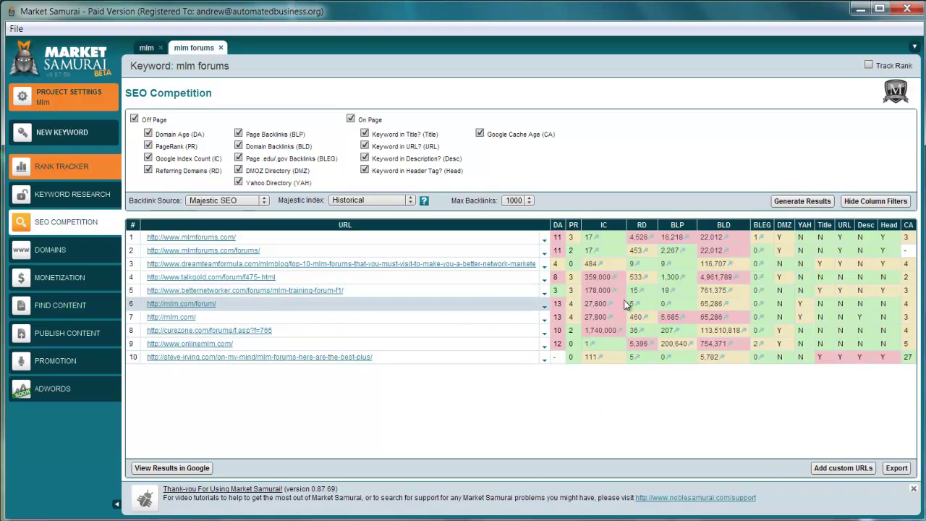
left_click(833, 469)
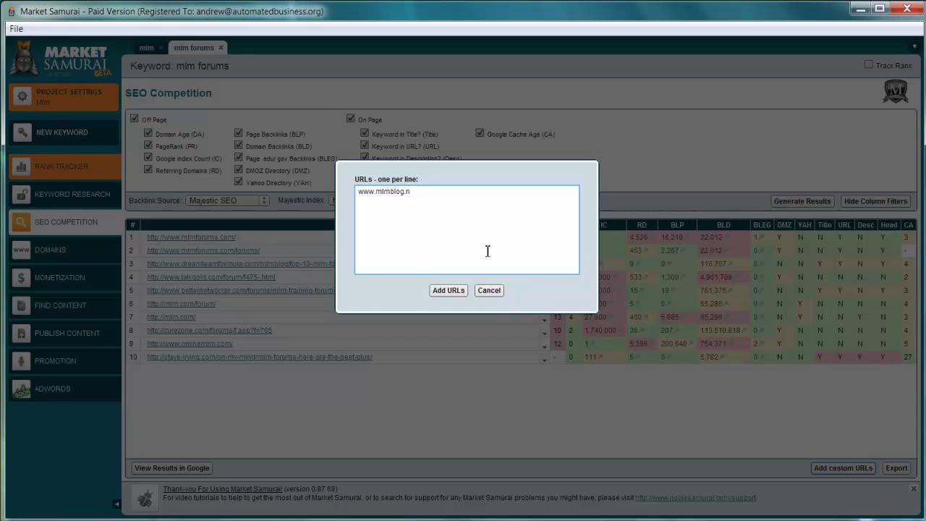
type("t")
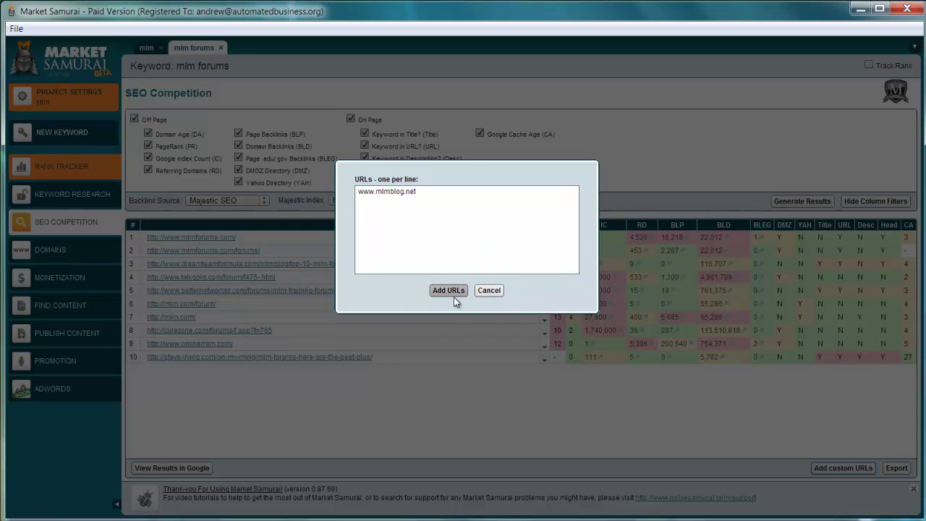
left_click(449, 290)
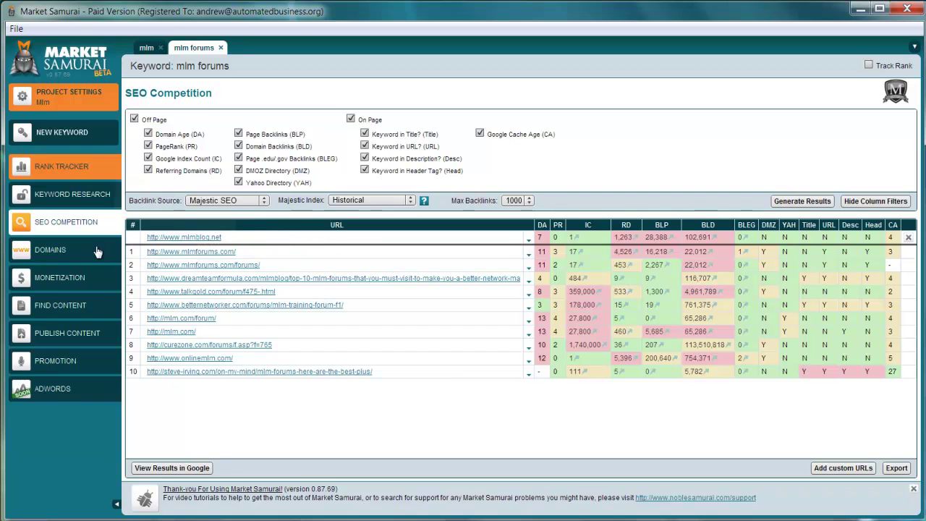
Open the project's Rank Tracker and include Yahoo and Bing among the tracked search engines.
left_click(68, 171)
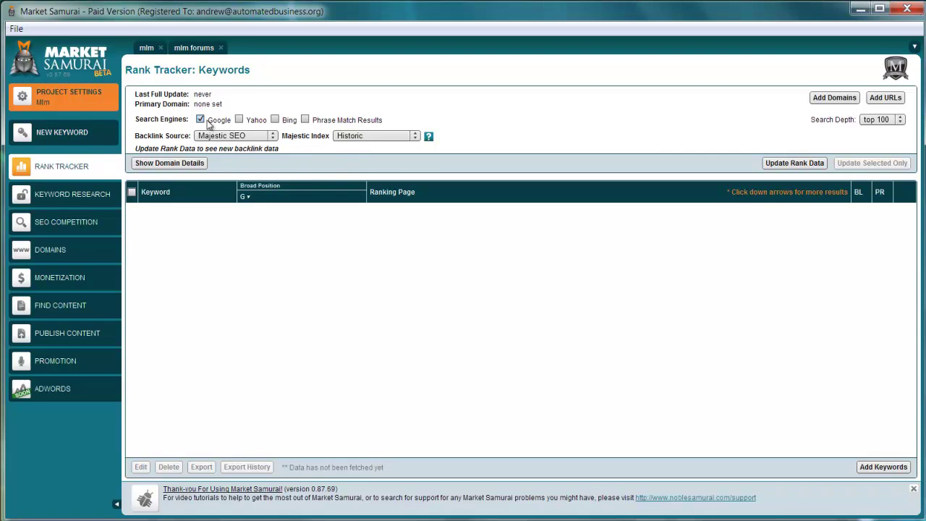
left_click(239, 120)
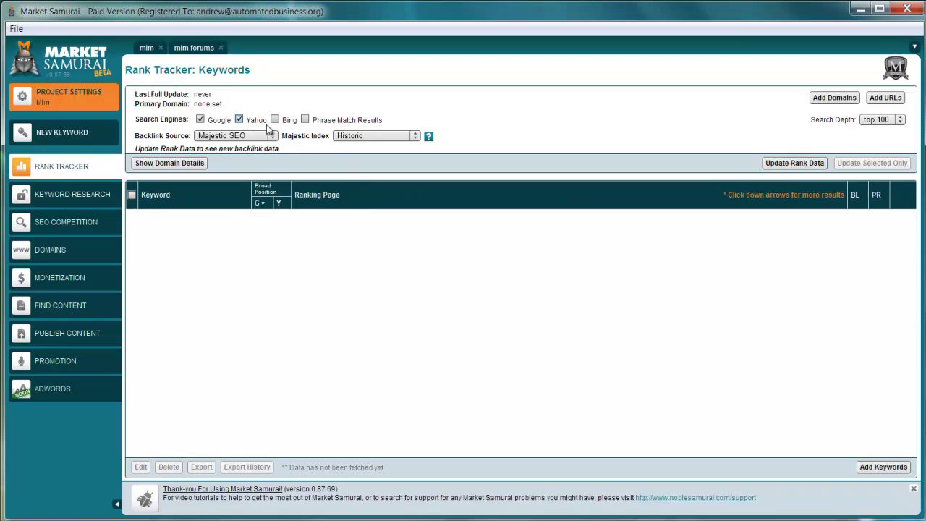
left_click(275, 119)
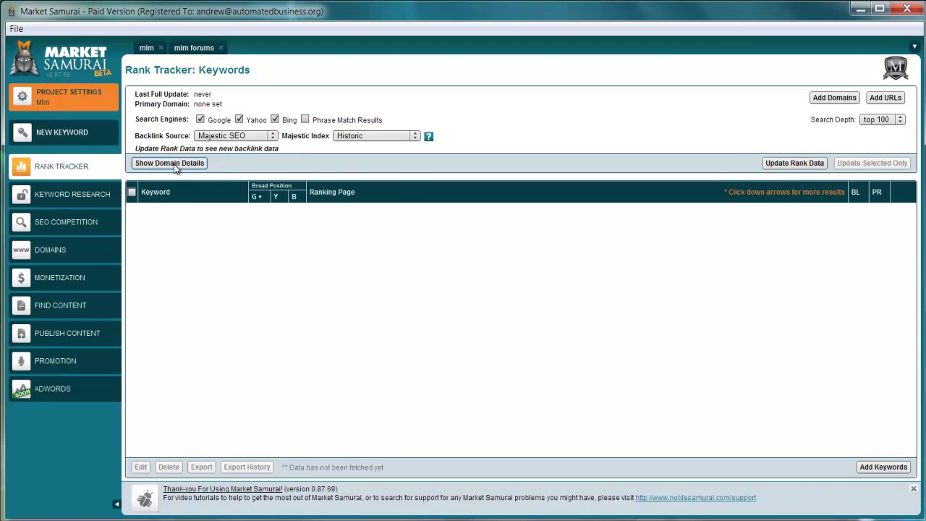
left_click(833, 100)
left_click(502, 227)
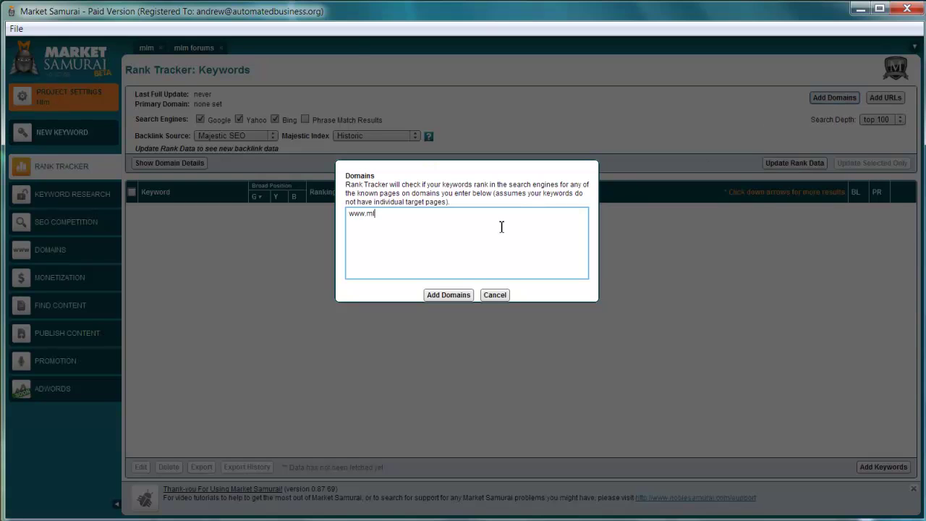
type("www.mlmtraining.org")
left_click(462, 293)
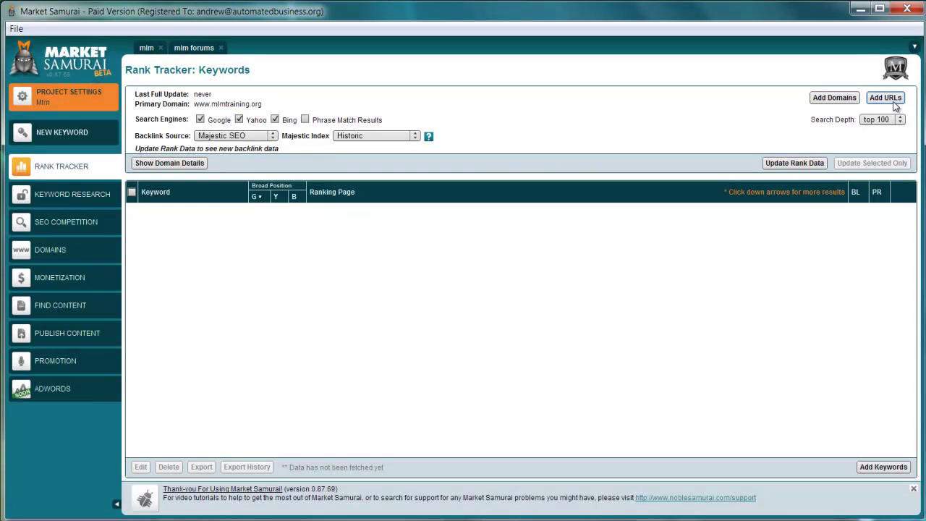
Add "mlm forums" as a tracked keyword in Rank Tracker.
left_click(895, 101)
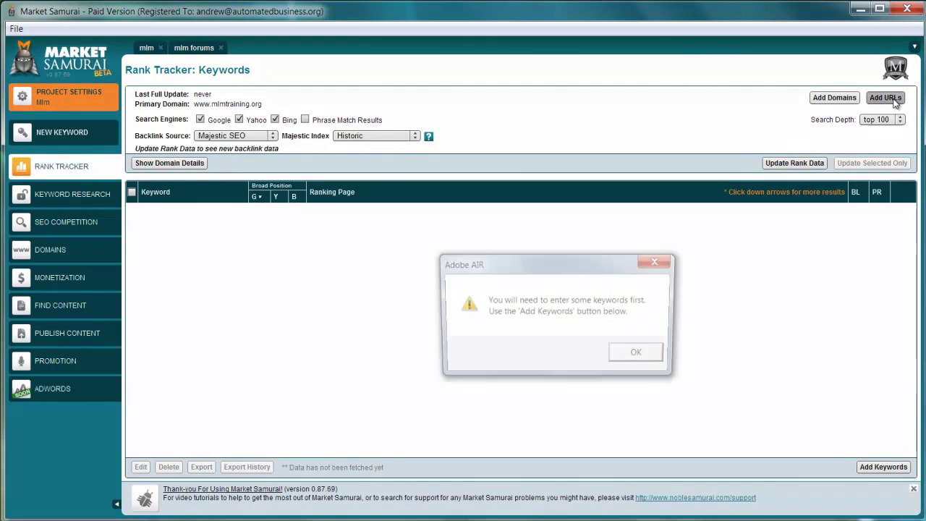
left_click(639, 355)
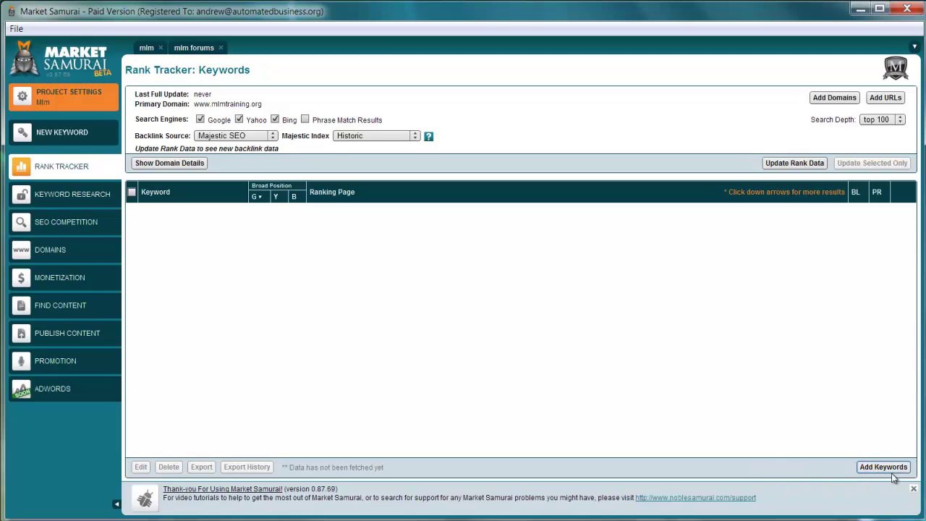
left_click(892, 472)
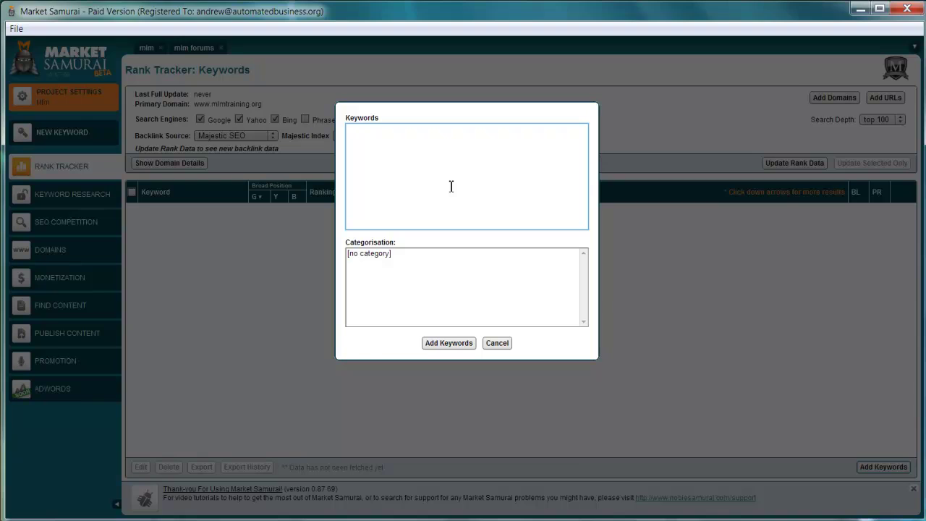
type("ms")
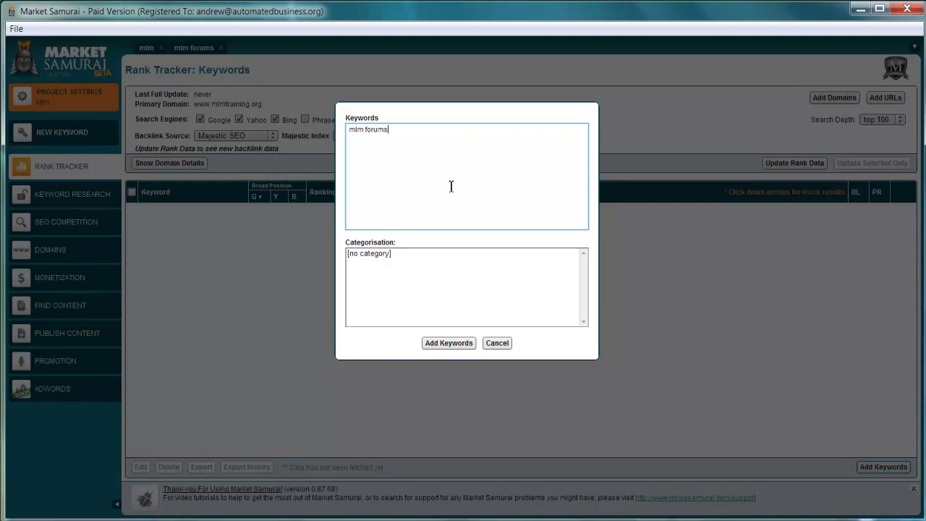
left_click(448, 343)
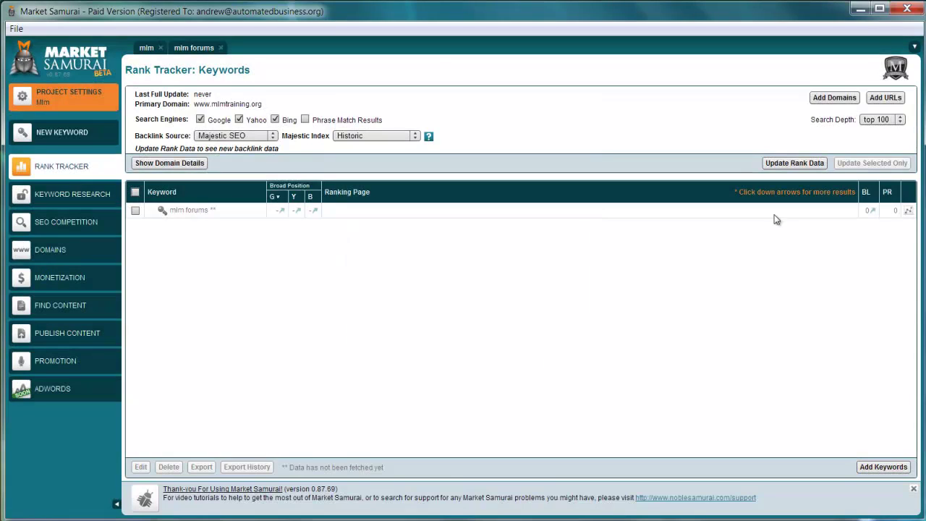
left_click(884, 98)
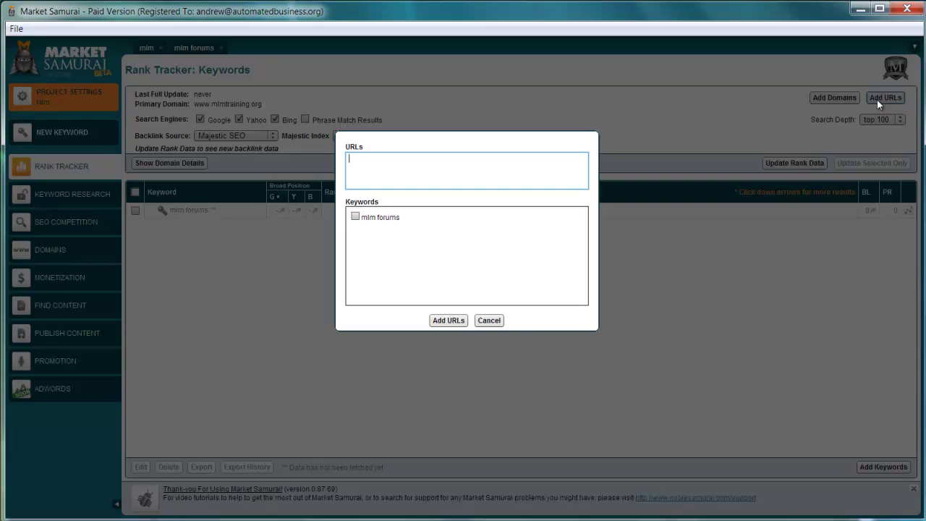
left_click(356, 217)
left_click(383, 174)
left_click(354, 249)
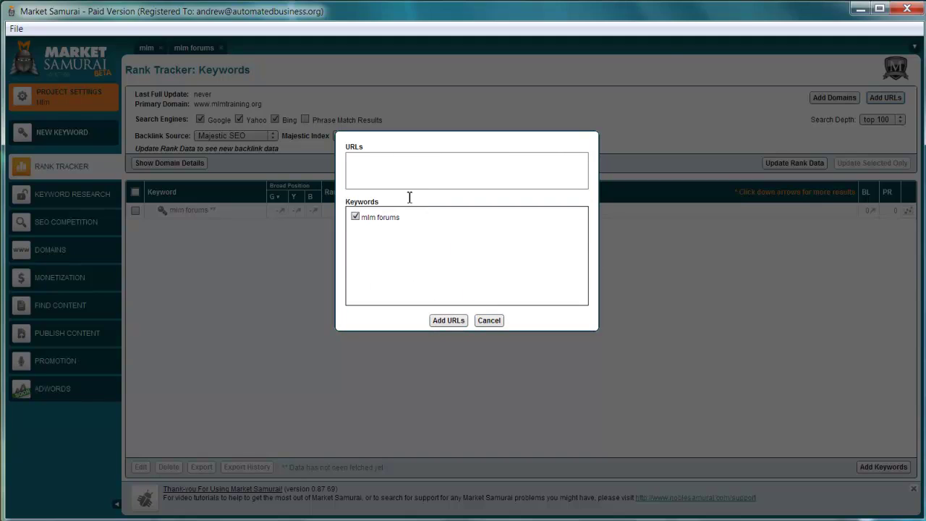
left_click(489, 320)
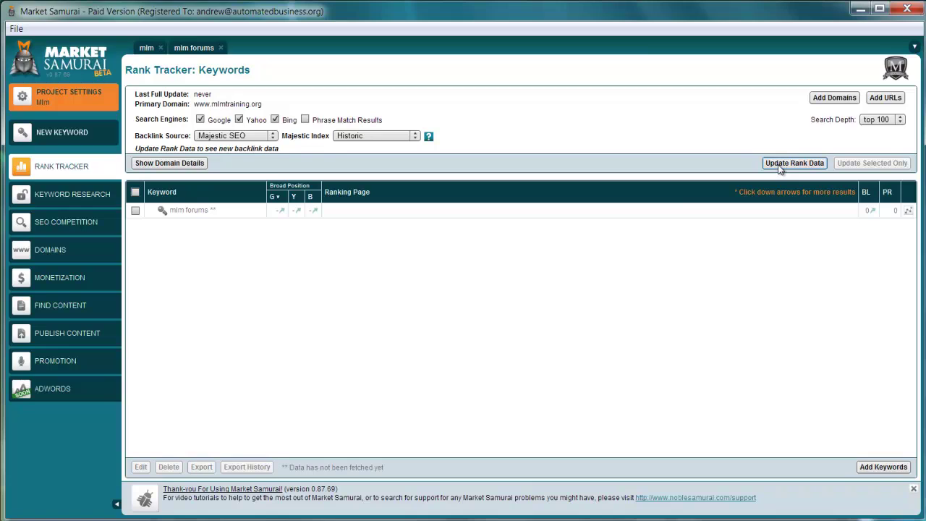
Select the tracked keyword "mlm forums" and update its rank data.
left_click(135, 192)
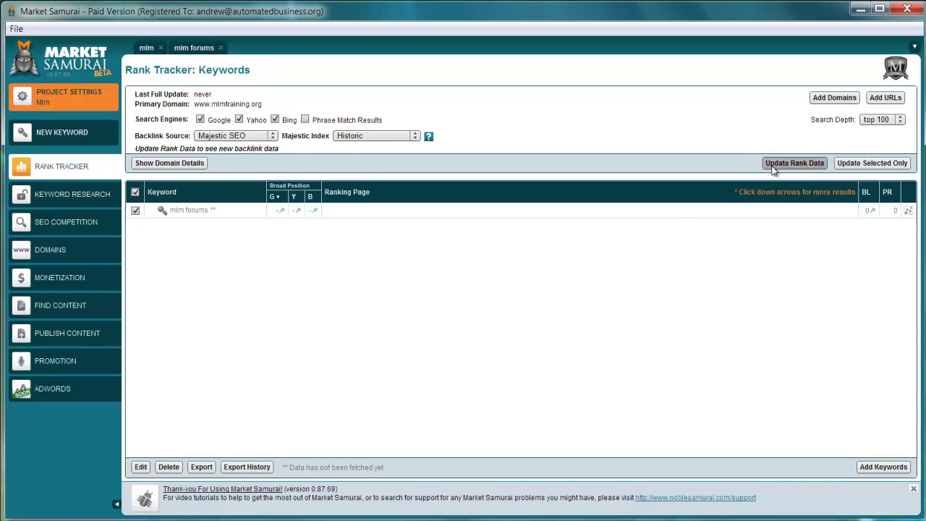
left_click(795, 162)
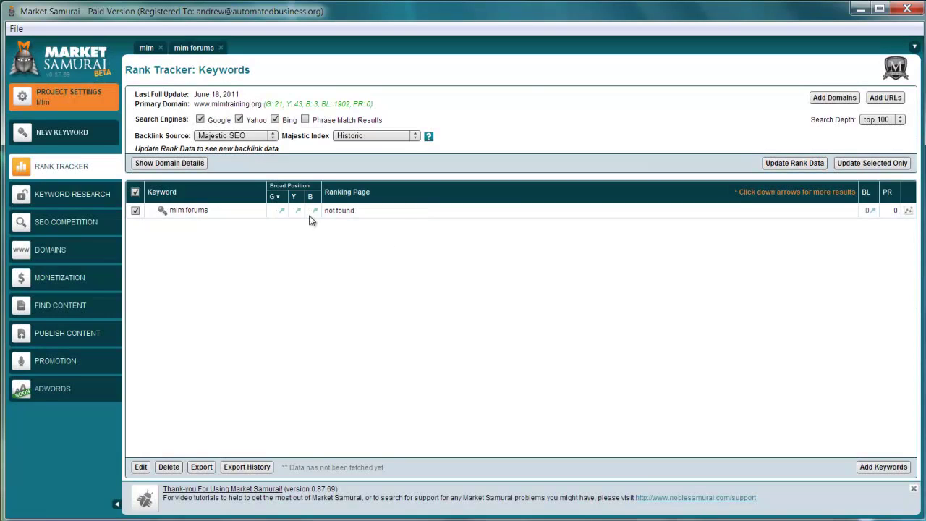
left_click_drag(172, 212, 213, 211)
left_click(221, 212)
Start a new blank keyword in the project.
left_click_drag(202, 69, 252, 70)
left_click(251, 70)
left_click(72, 138)
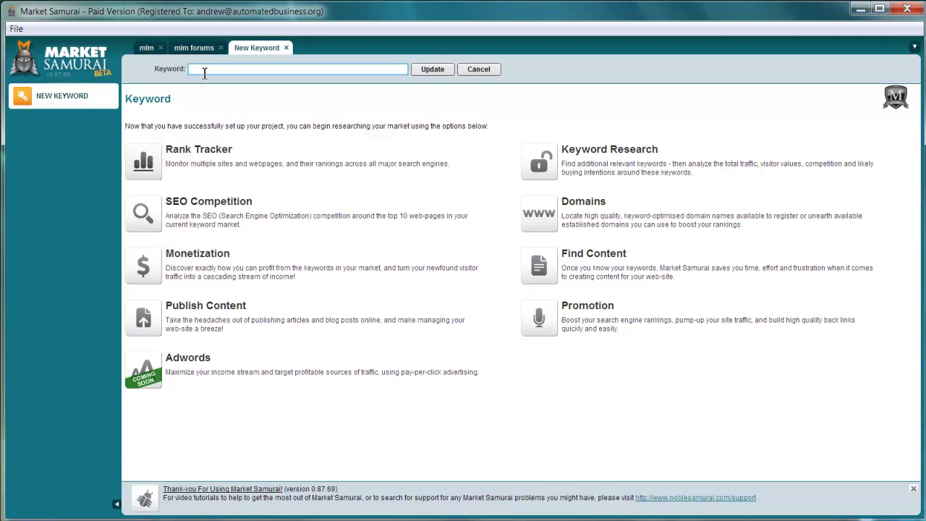
Return to the "mlm" keyword's research list and look through its low-competition keywords again.
left_click(147, 48)
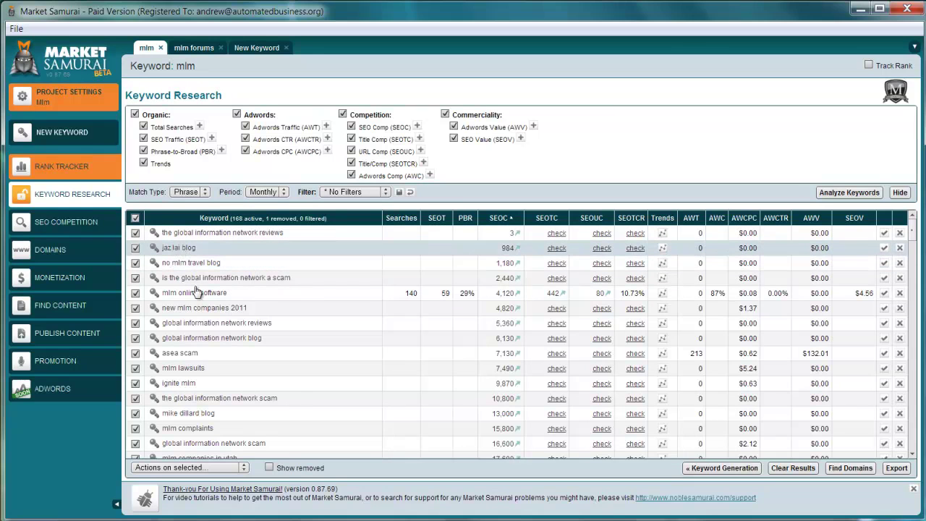
scroll(190, 313, "down", 1)
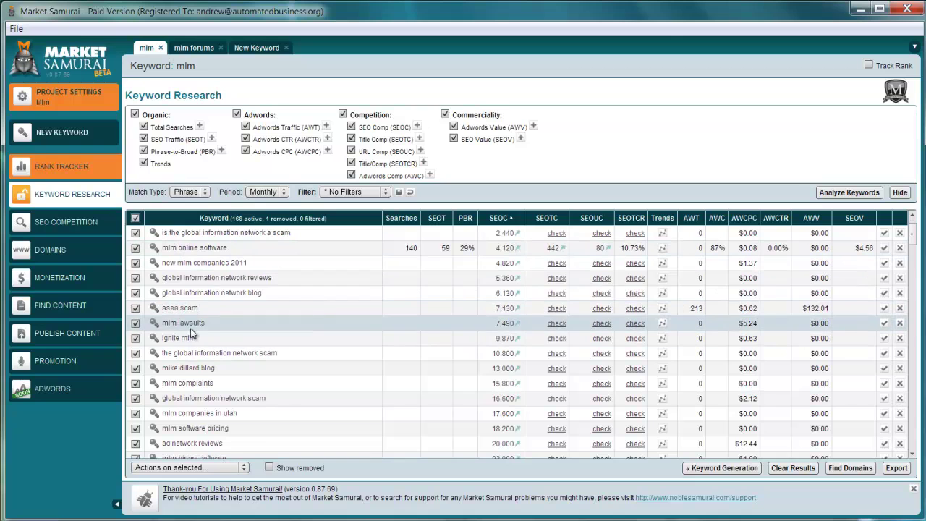